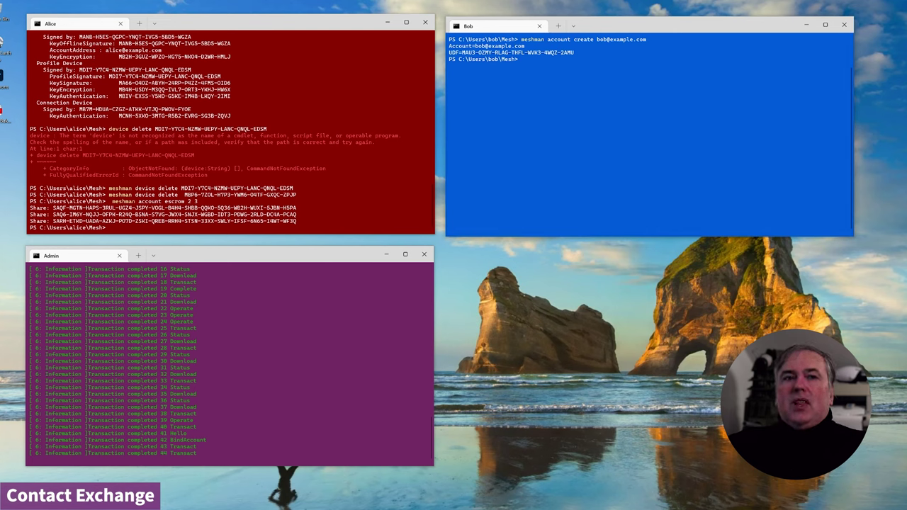
List the Mesh contacts with meshman contact list in the blue terminal and in the red terminal.
text(meshman contact list)
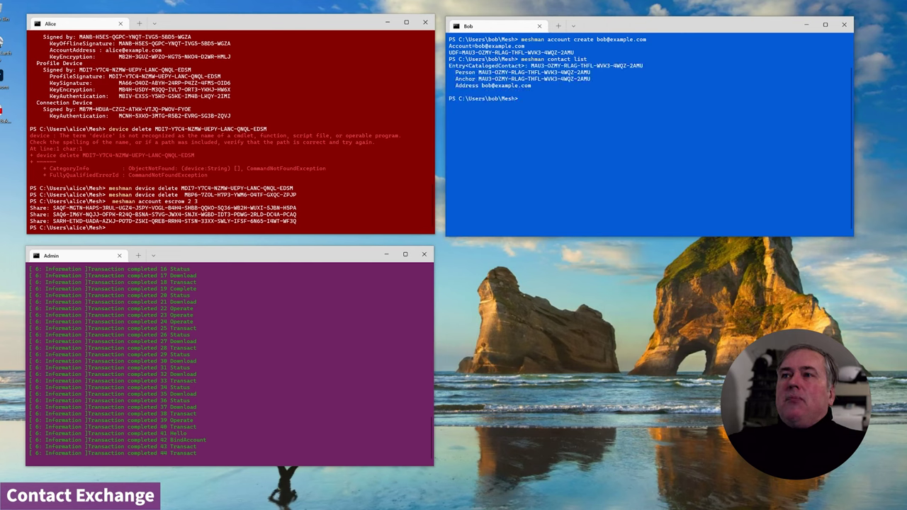
key(alt+Tab)
text(meshman contact list)
key(Return)
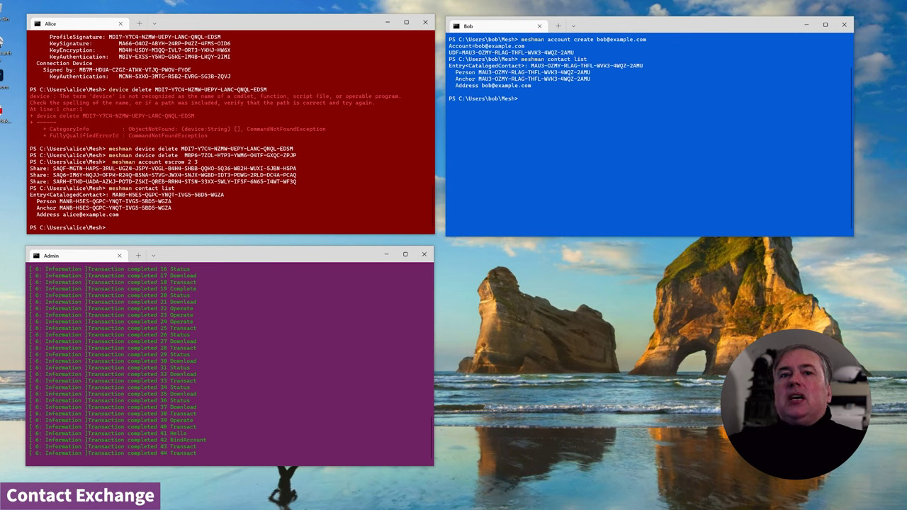
Send a meshman contact request from the blue terminal to the red terminal's account, and list the pending messages in the red terminal.
key(ctrl+v)
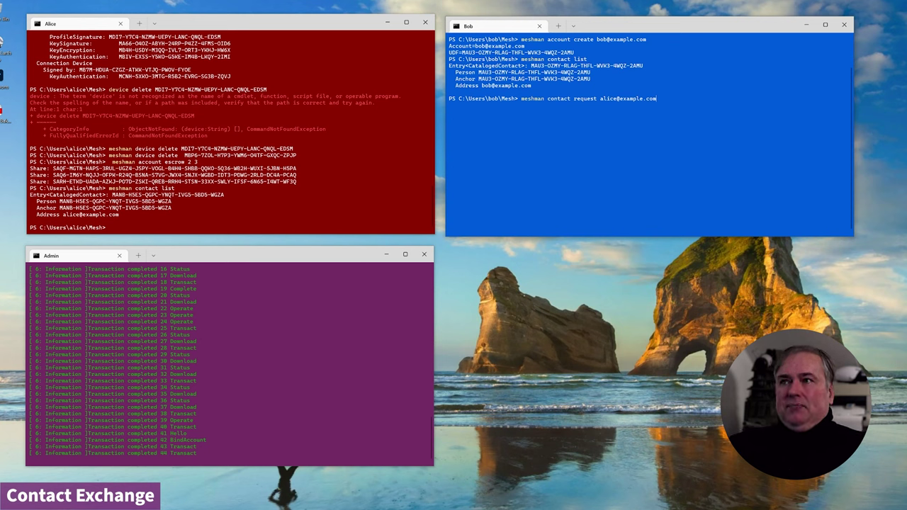
key(Return)
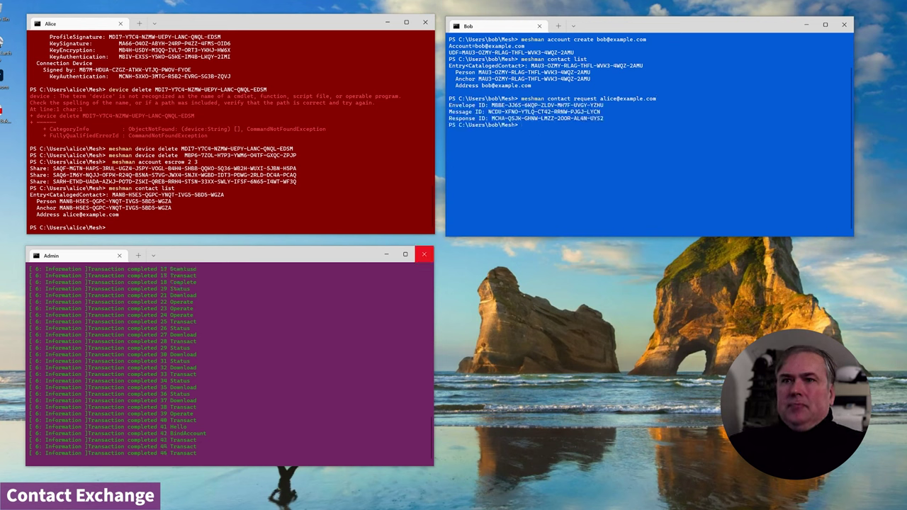
click(108, 227)
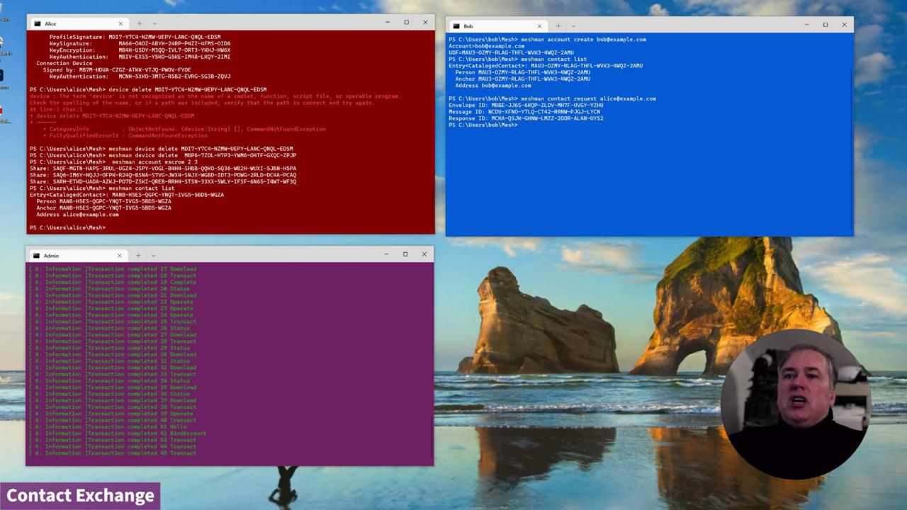
text(meshman message pending)
key(Return)
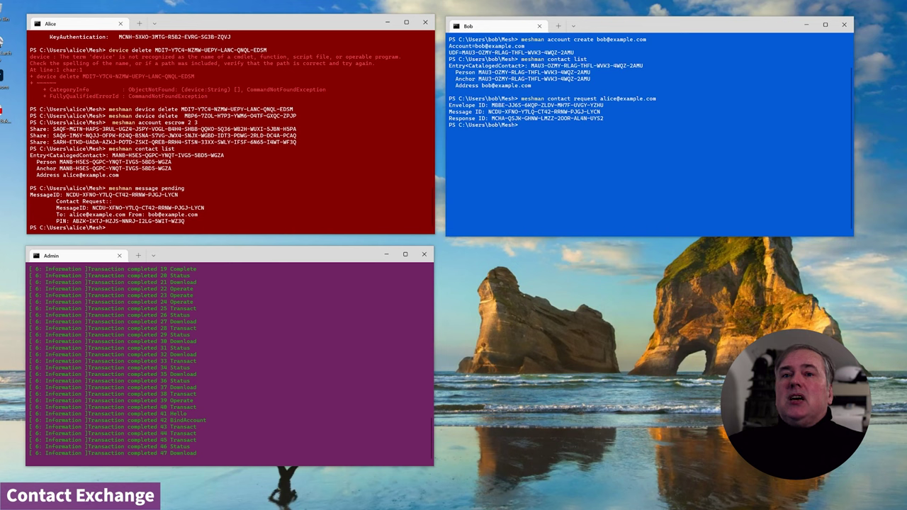
Accept the pending contact request by its message ID with meshman message accept, and list the red terminal's contacts.
text(meshman message accept)
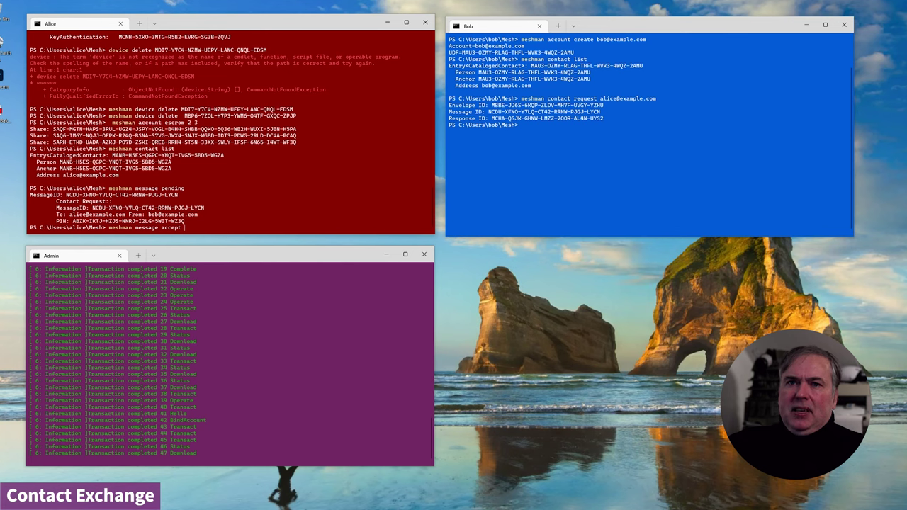
drag(65, 195, 197, 194)
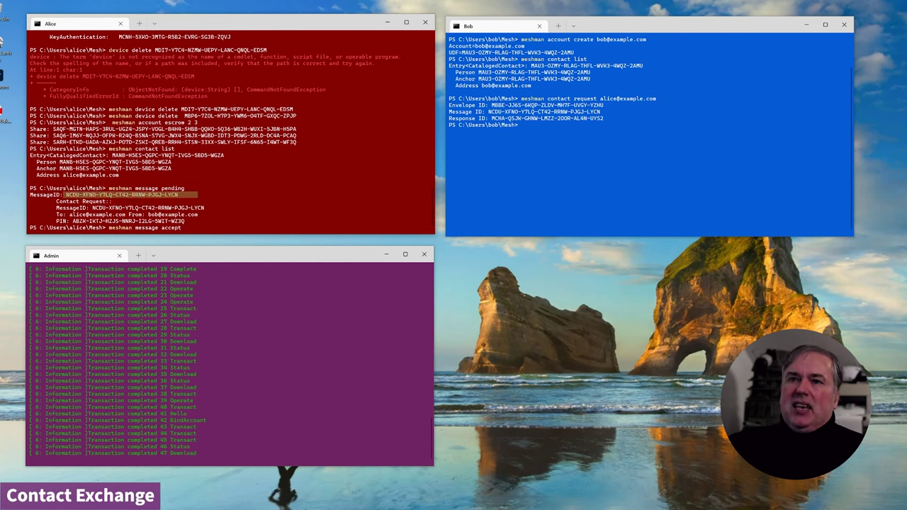
key(ctrl+c)
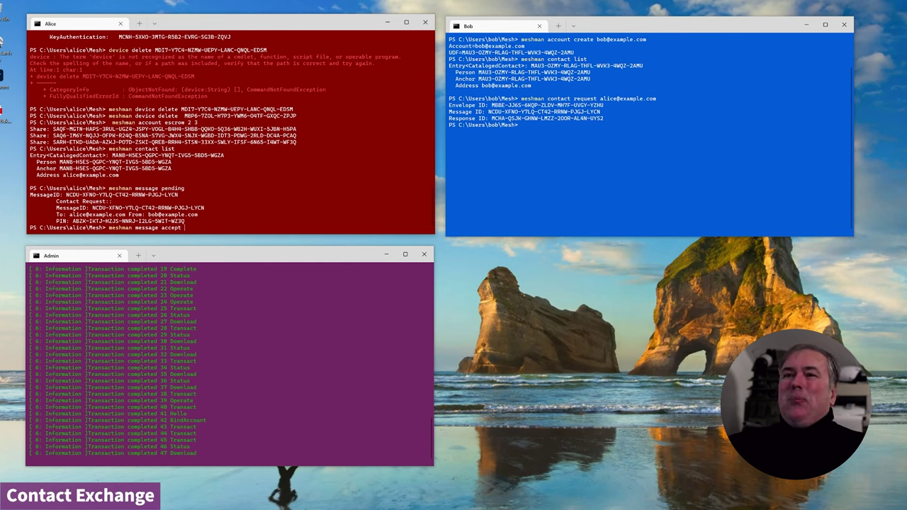
key(ctrl+v)
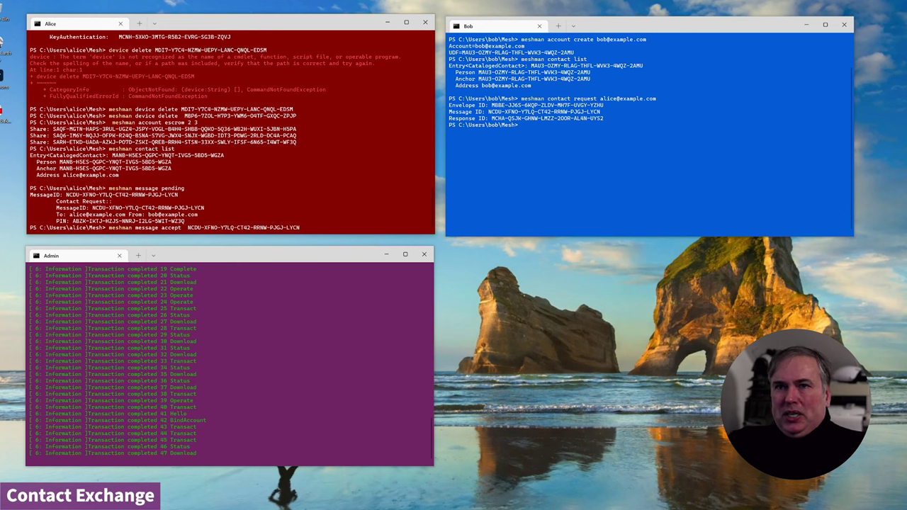
key(Return)
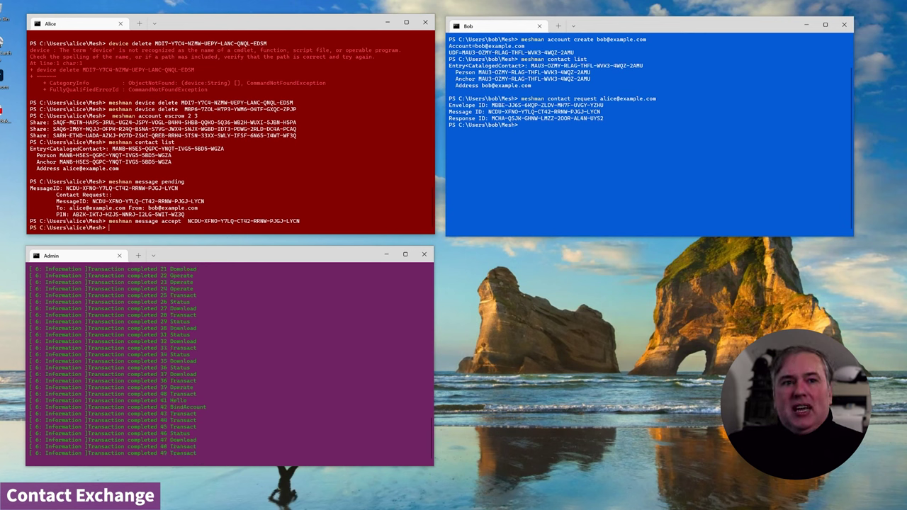
text(meshman contact list)
key(Return)
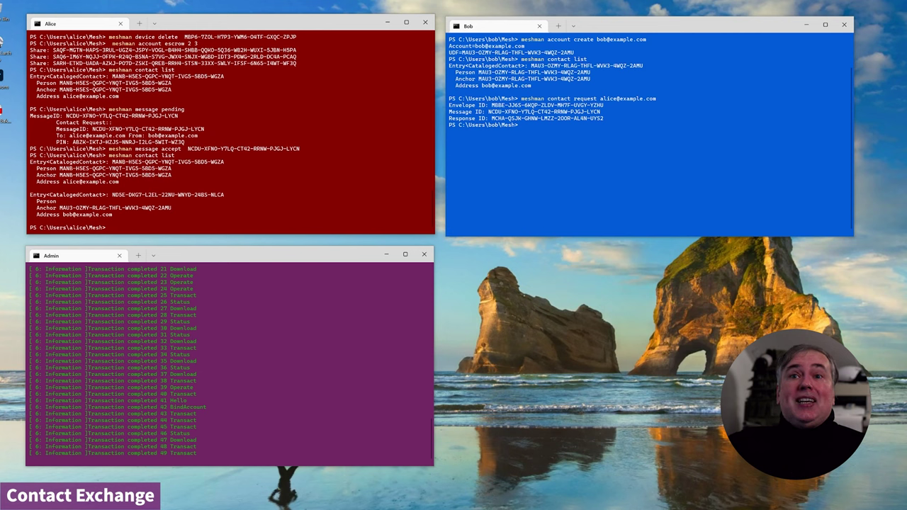
Synchronize the account in the blue terminal with meshman account sync and list its contacts.
click(521, 124)
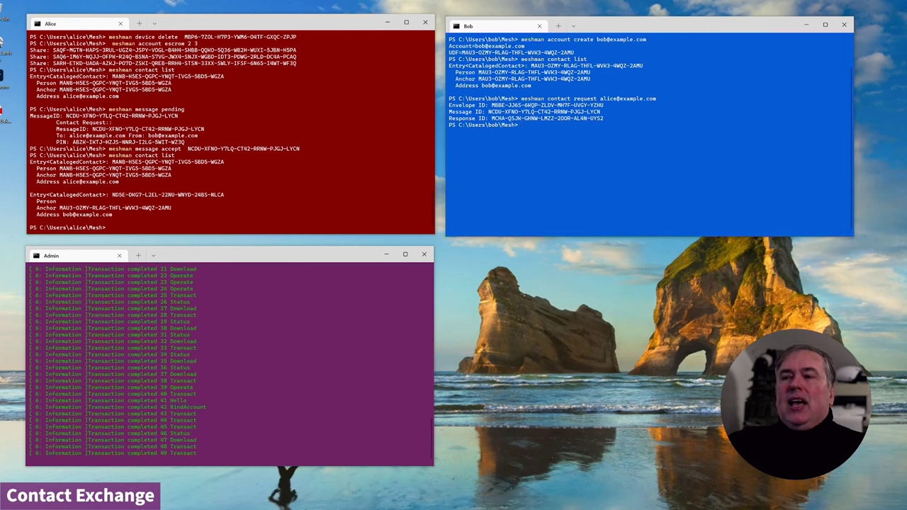
key(ctrl+v)
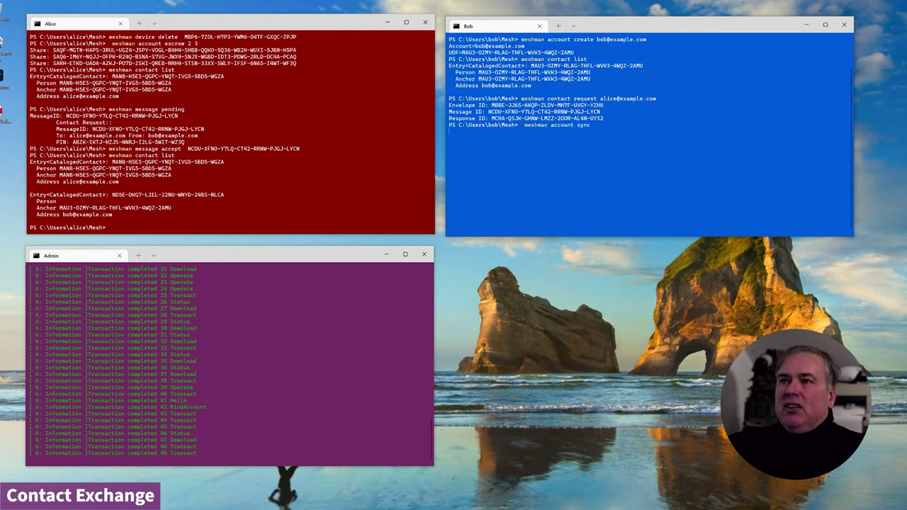
key(Return)
text(meshman contact list)
key(Return)
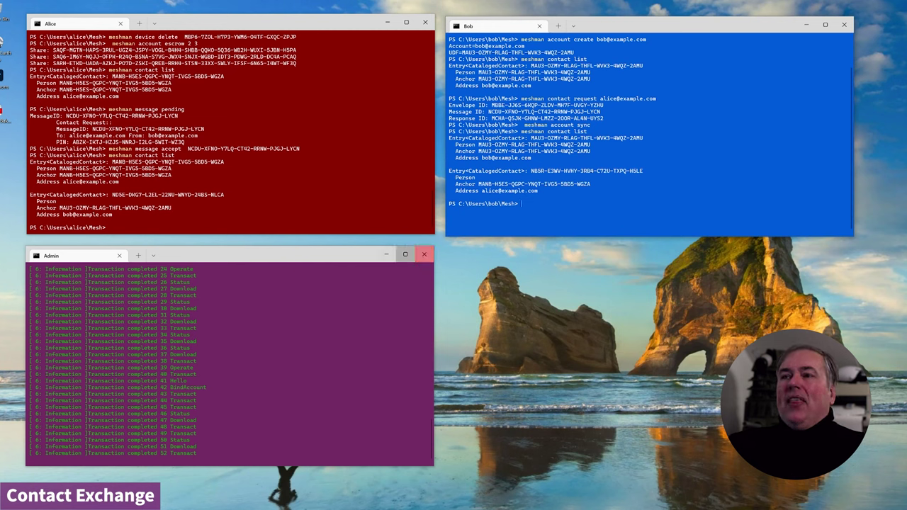
Highlight the new contact's anchor fingerprint and the start of the account's UDF in the blue terminal, plus the matching anchor in the red one.
drag(478, 183, 597, 184)
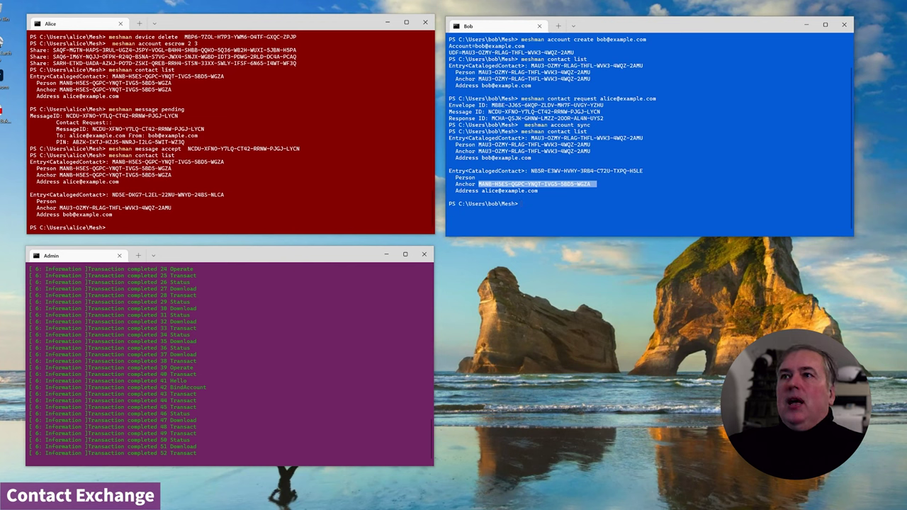
drag(462, 52, 486, 53)
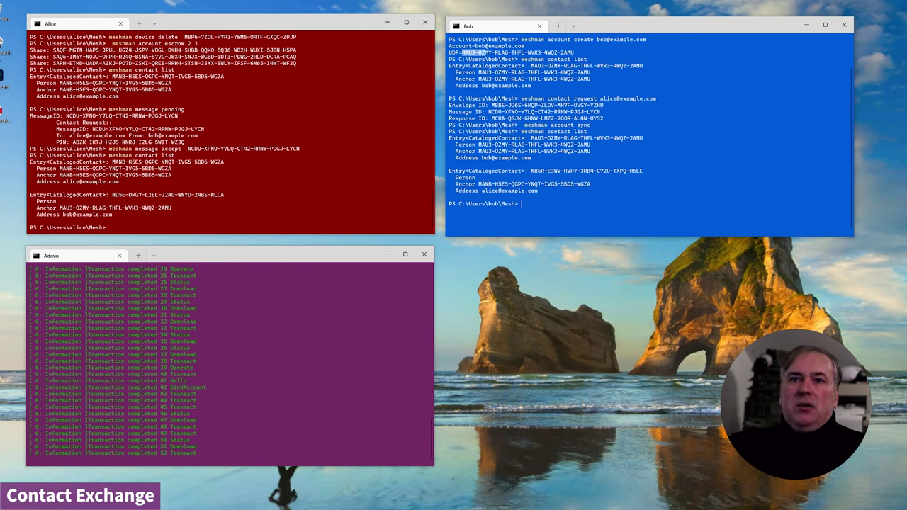
drag(60, 208, 181, 208)
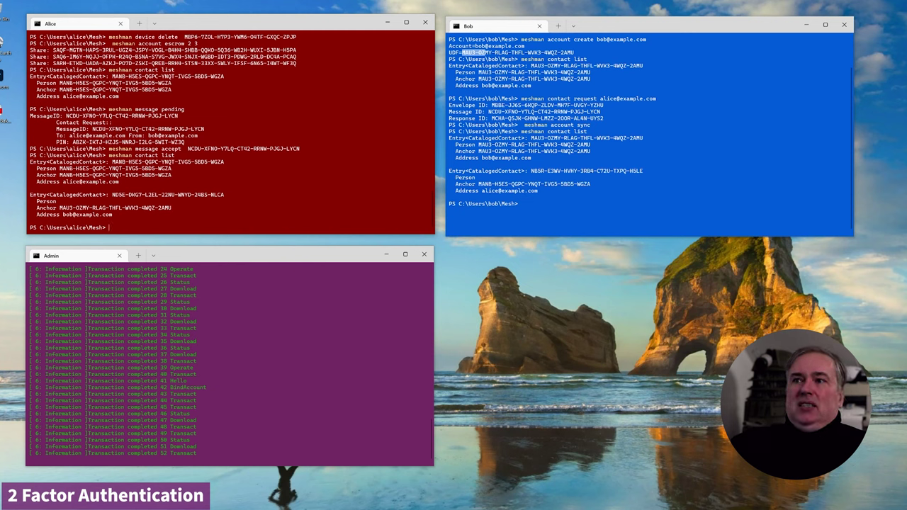
Send a meshman message confirm request from the blue terminal to the other account with the text "Buy 300,000 PONZ @ $0.20".
click(521, 203)
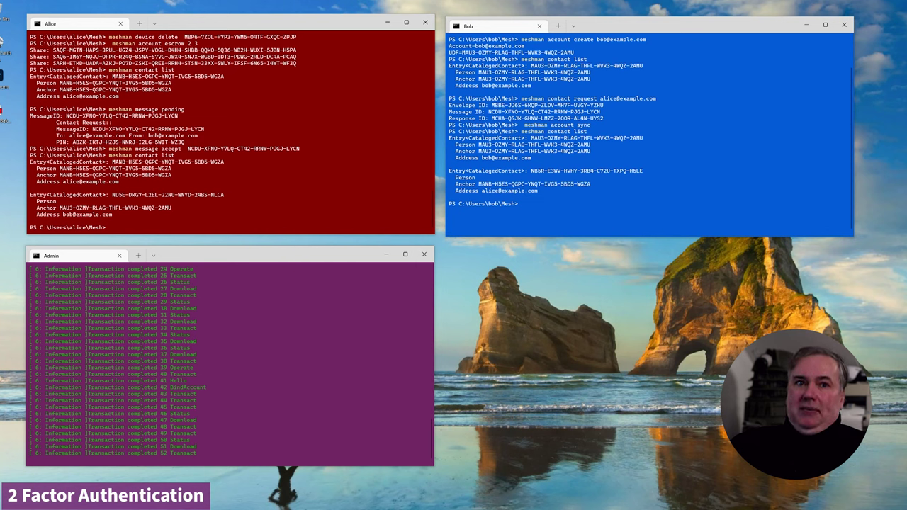
key(ctrl+v)
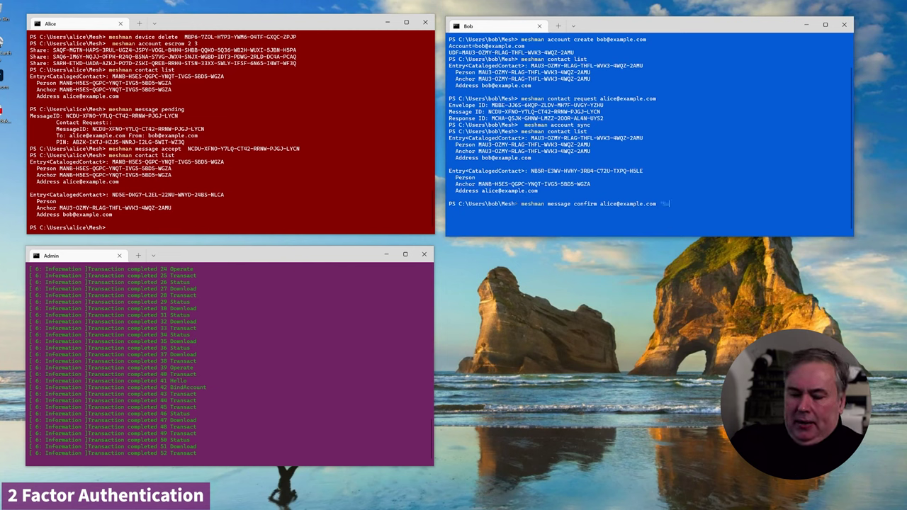
text(300,000 )
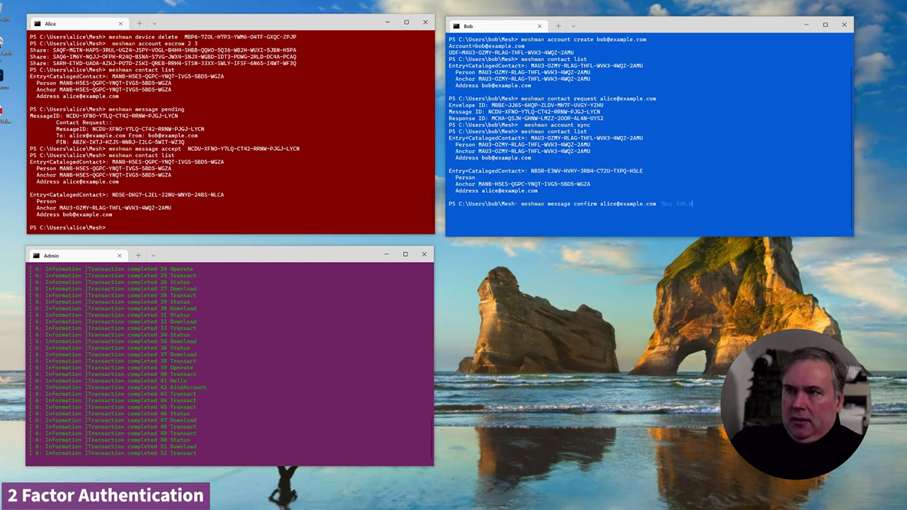
text(PHG)
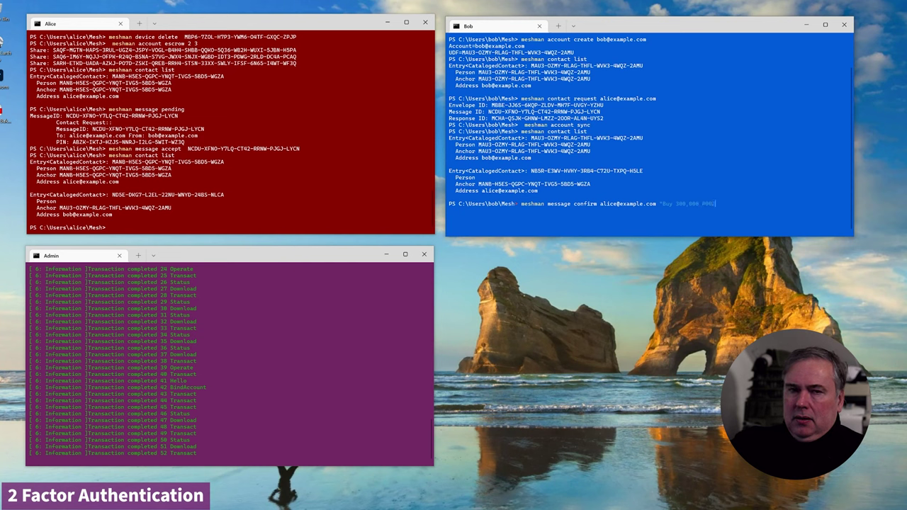
text(@ $0.20")
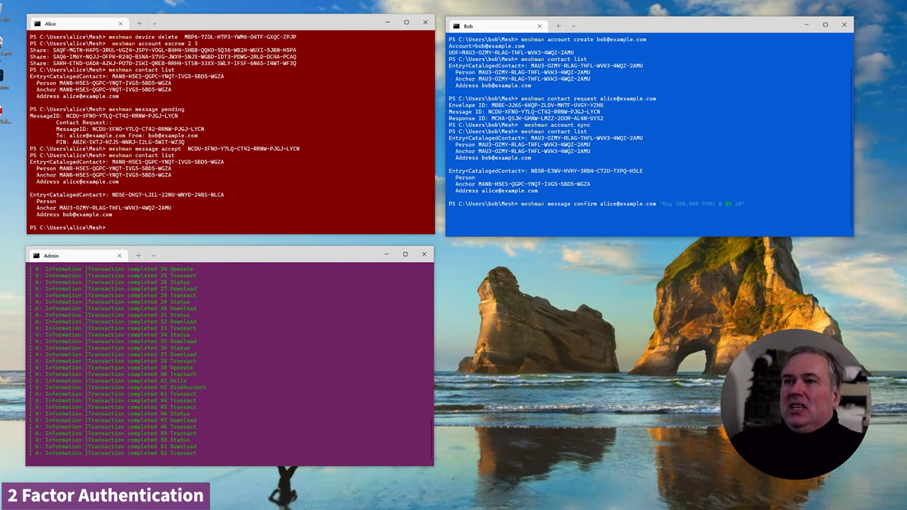
key(Return)
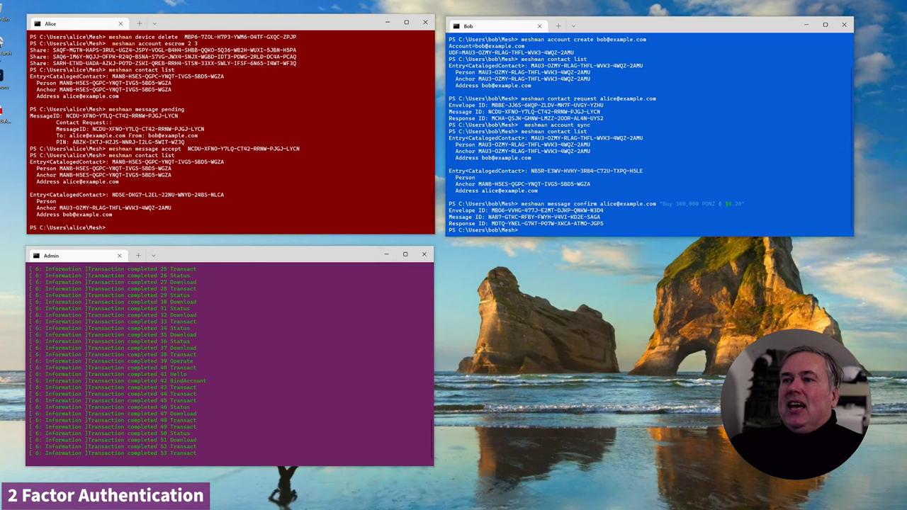
Synchronize the blue terminal's account and check the confirmation request's status with meshman message status and its response ID.
text(meshman account sync)
key(Return)
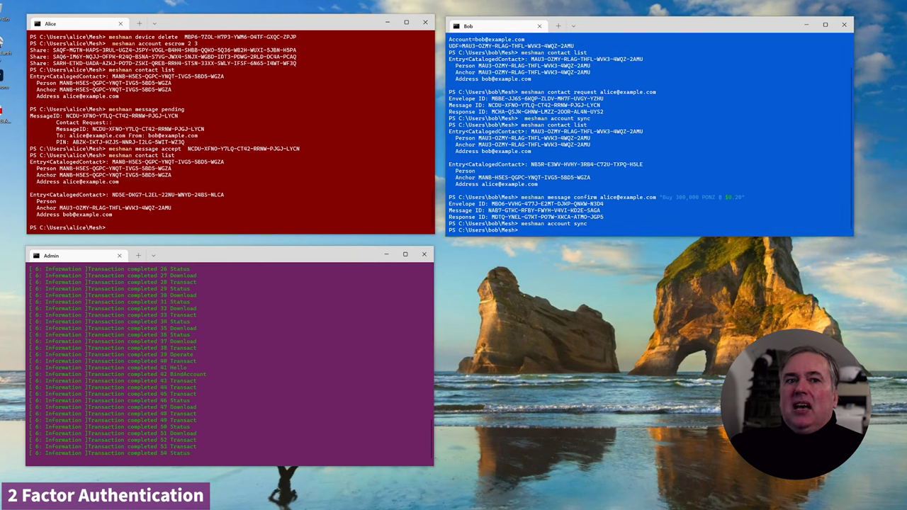
text(meshman message status)
drag(488, 217, 614, 217)
key(ctrl+c)
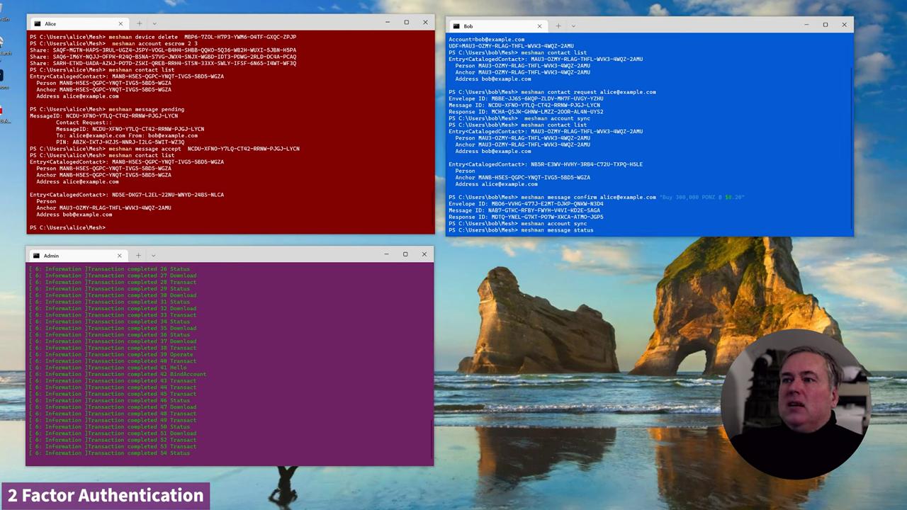
key(ctrl+v)
key(Return)
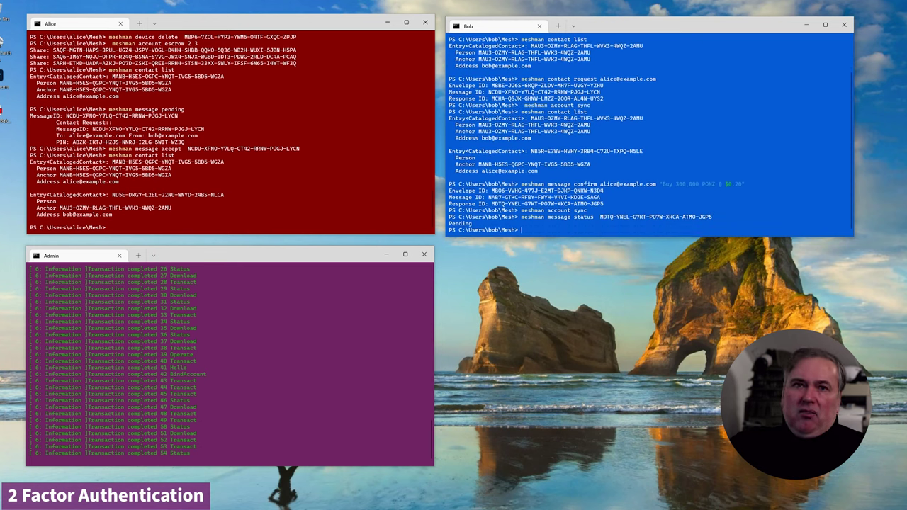
List the pending messages in the red terminal with meshman message pending and copy the confirmation request's text.
key(alt+Tab)
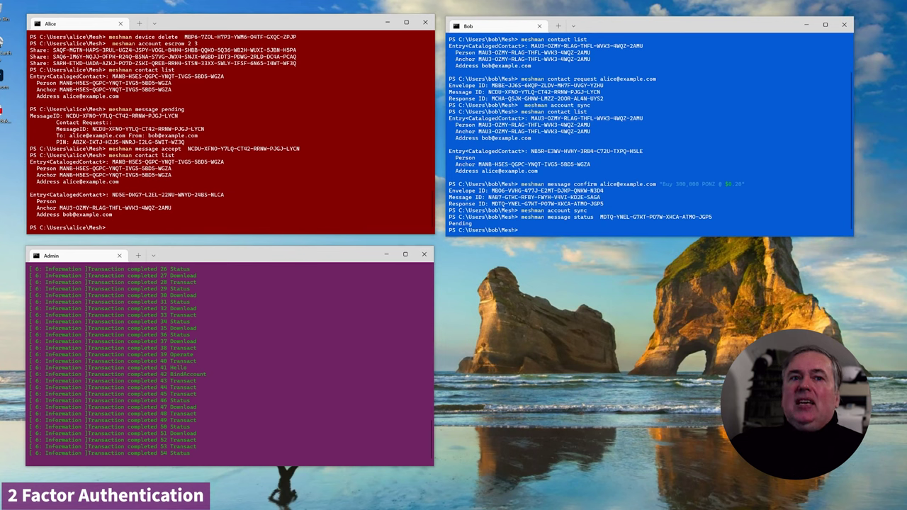
text(meshman message pending)
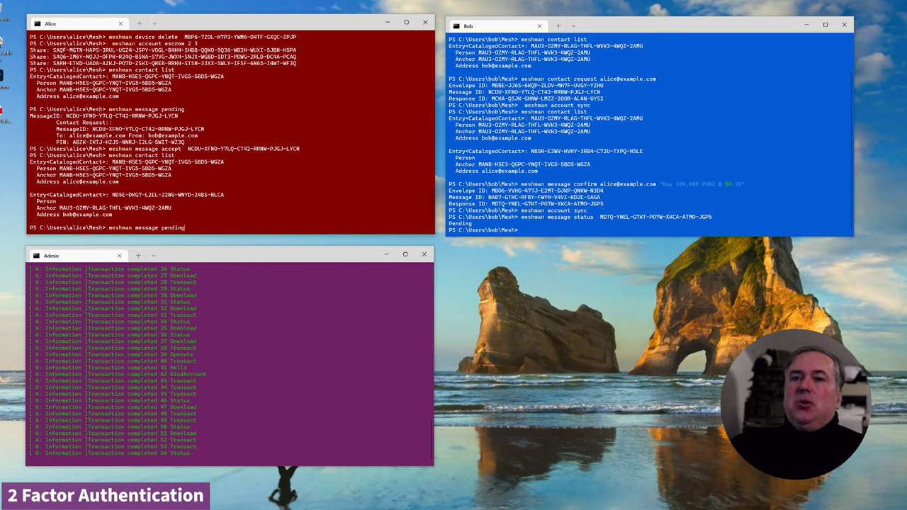
key(Return)
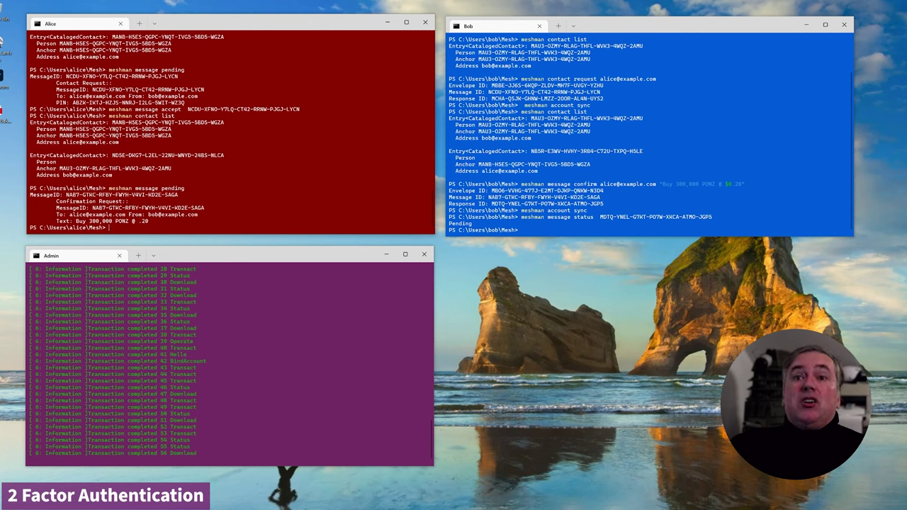
drag(78, 221, 160, 221)
key(ctrl+c)
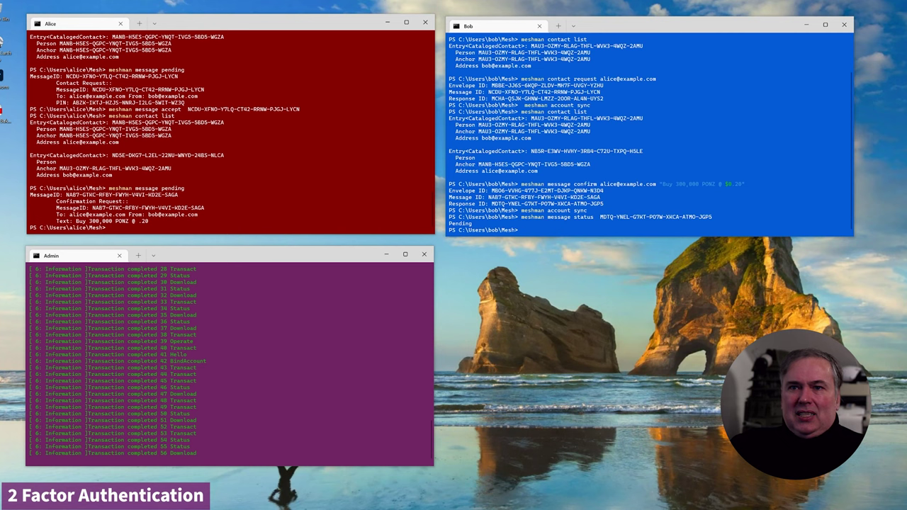
Accept the pending confirmation request in the red terminal with meshman message accept and its message ID.
text(meshman message accept)
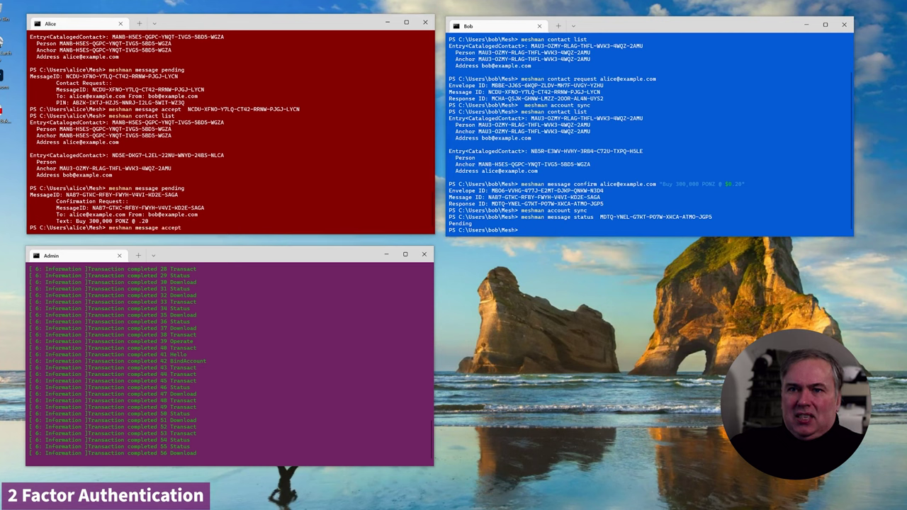
drag(65, 194, 178, 194)
key(ctrl+c)
key(ctrl+v)
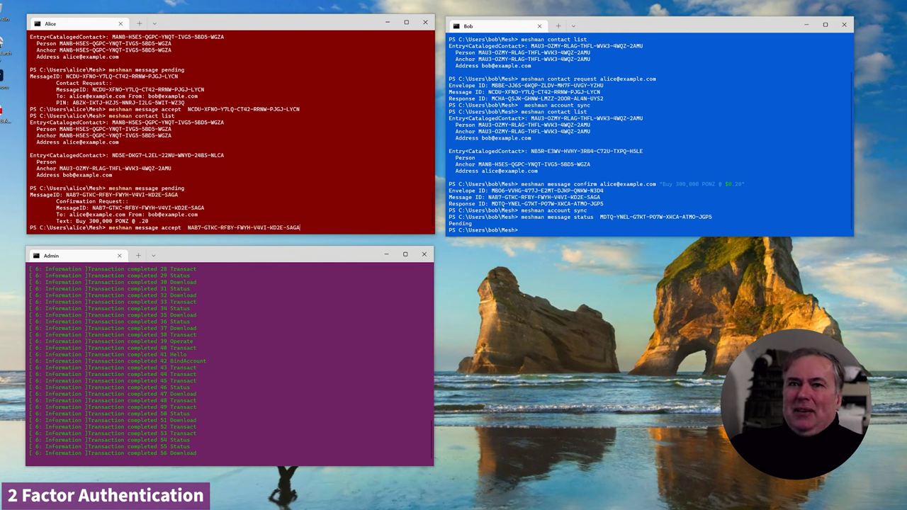
key(Return)
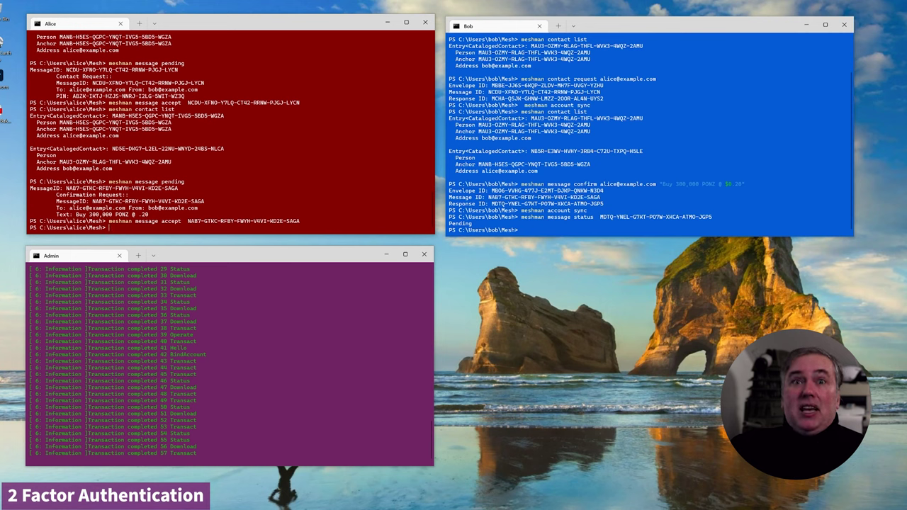
Synchronize the blue terminal's account again and recheck the confirmation request's status with meshman message status.
click(521, 229)
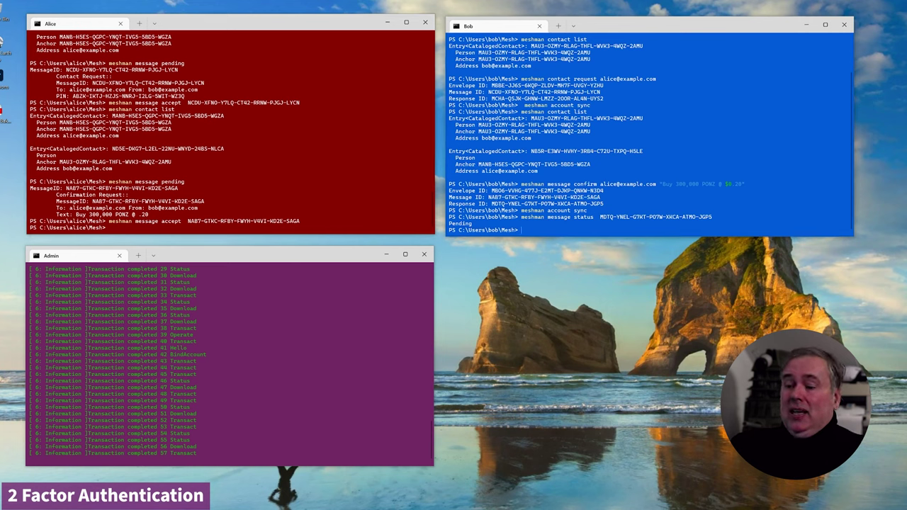
key(Up)
key(Up)
key(Return)
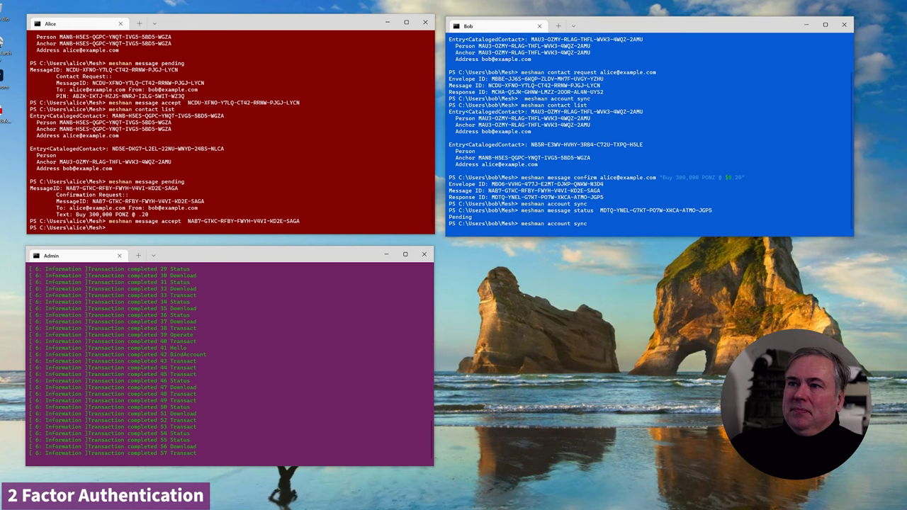
key(Up)
key(Up)
key(Return)
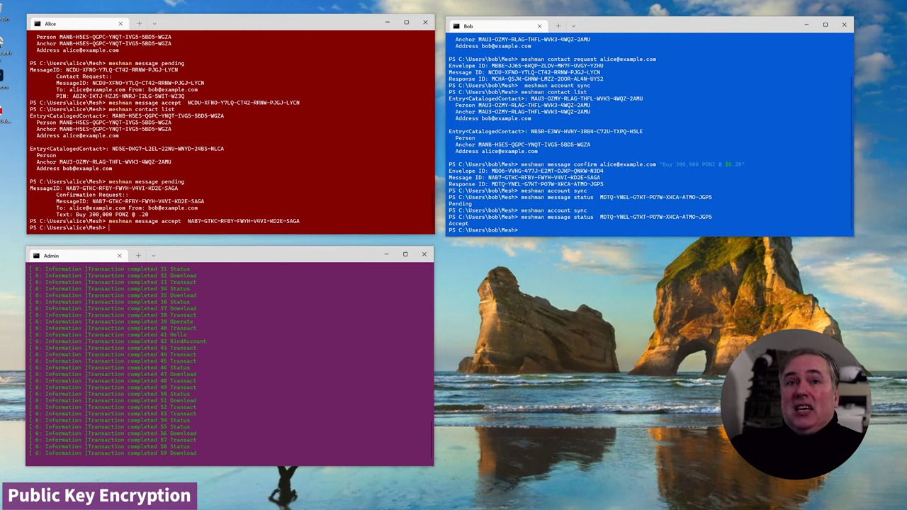
In the red terminal, encode foo.txt as bobfoo.dare with meshman dare encode, encrypted to the blue terminal's account.
key(ctrl+v)
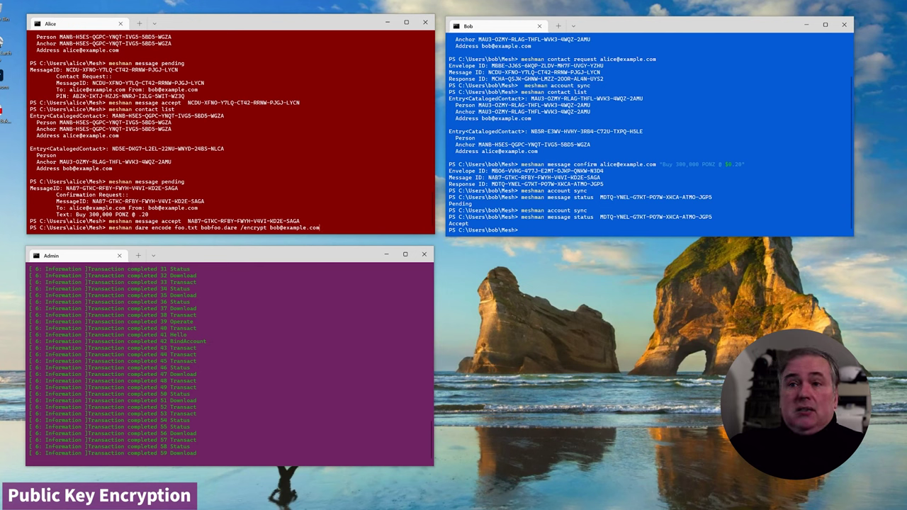
key(Return)
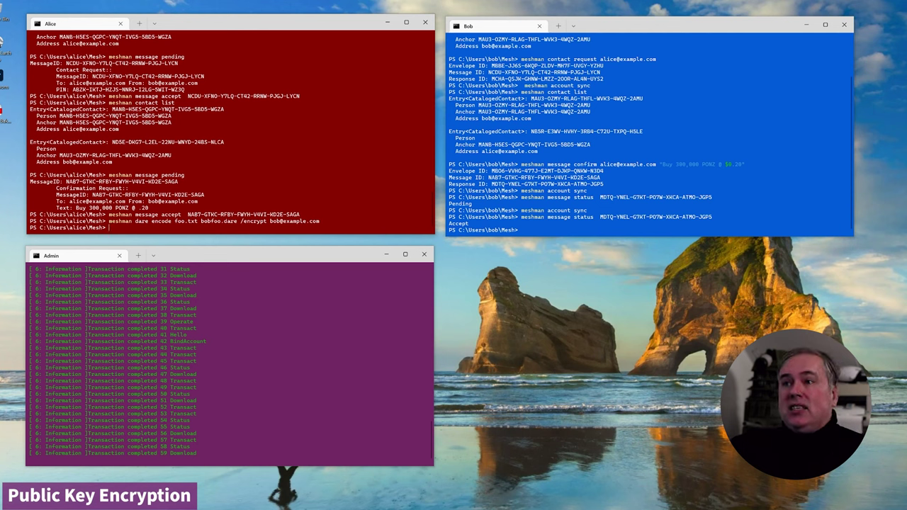
Fetch the encrypted file in the blue terminal with getfoo and list the directory.
click(521, 229)
text(getfoo)
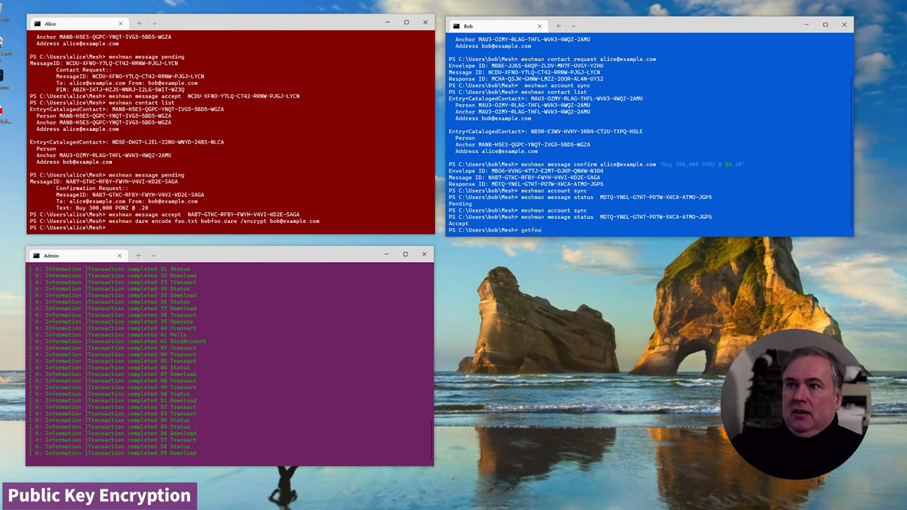
key(Return)
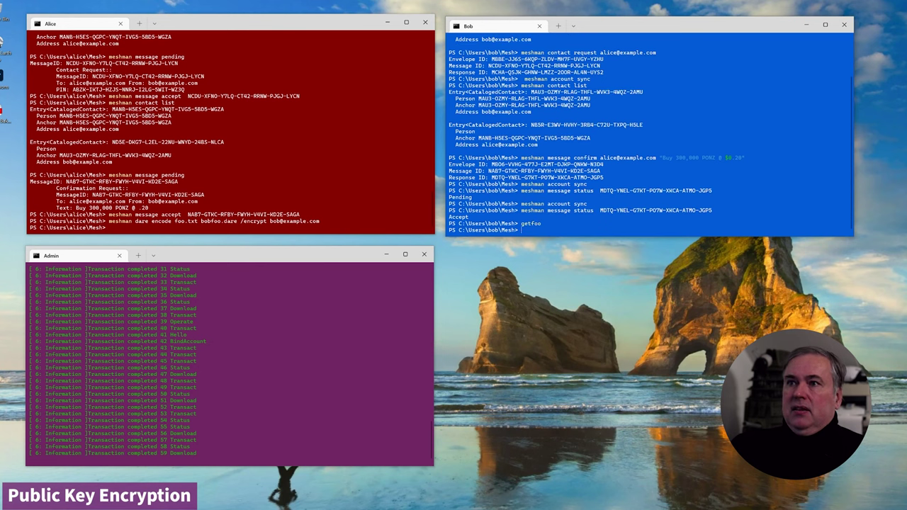
text(dir)
key(Return)
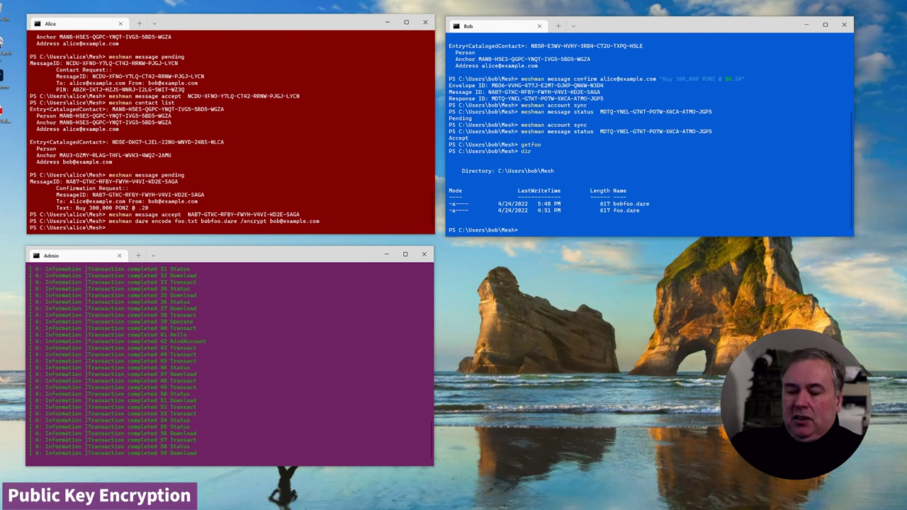
Try to decode bobfoo.dare in the blue terminal with meshman decode.
text(mesh)
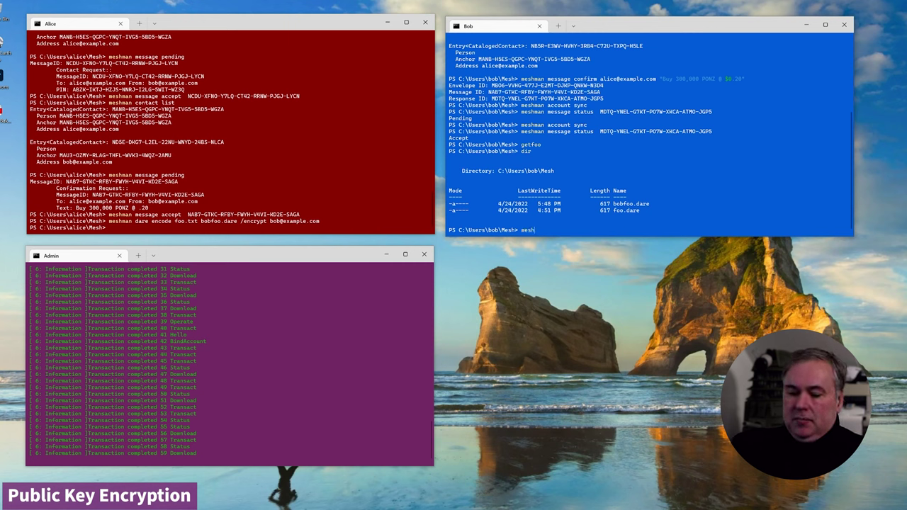
text(man decod)
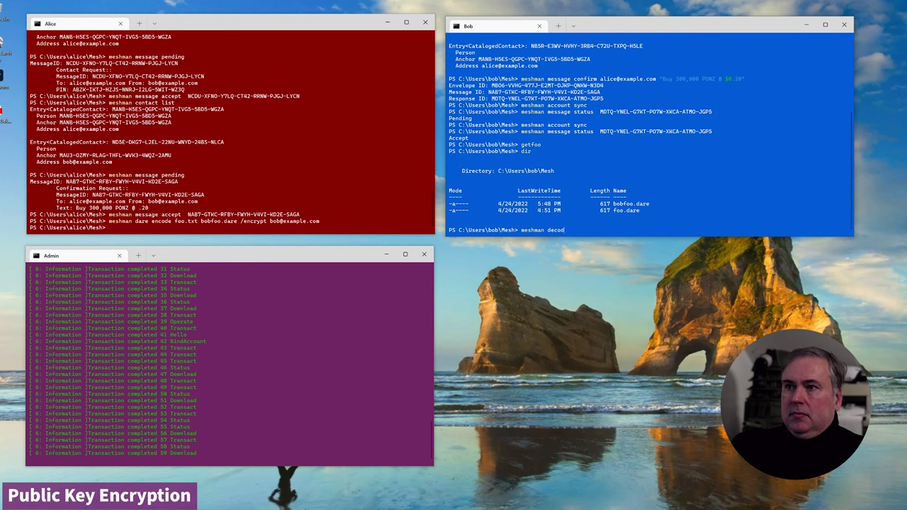
text(s)
drag(601, 203, 659, 204)
key(ctrl+c)
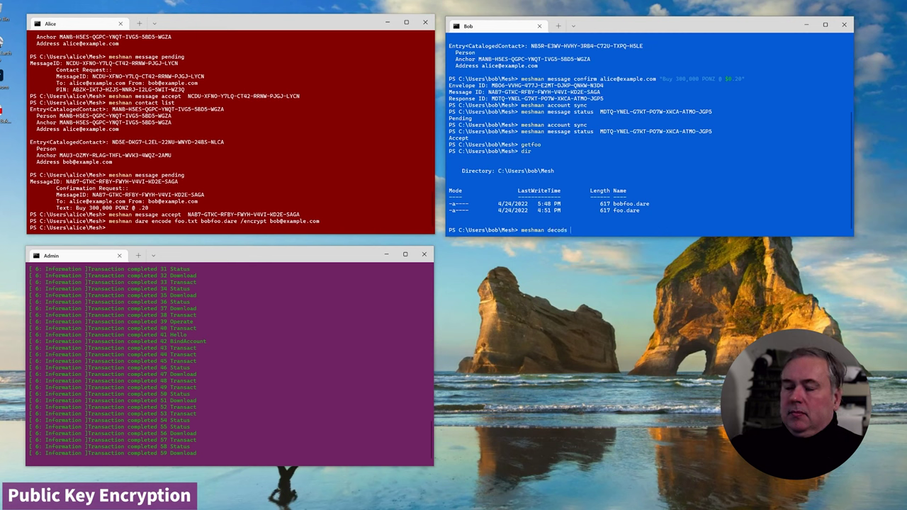
key(BackSpace)
key(BackSpace)
text(eco)
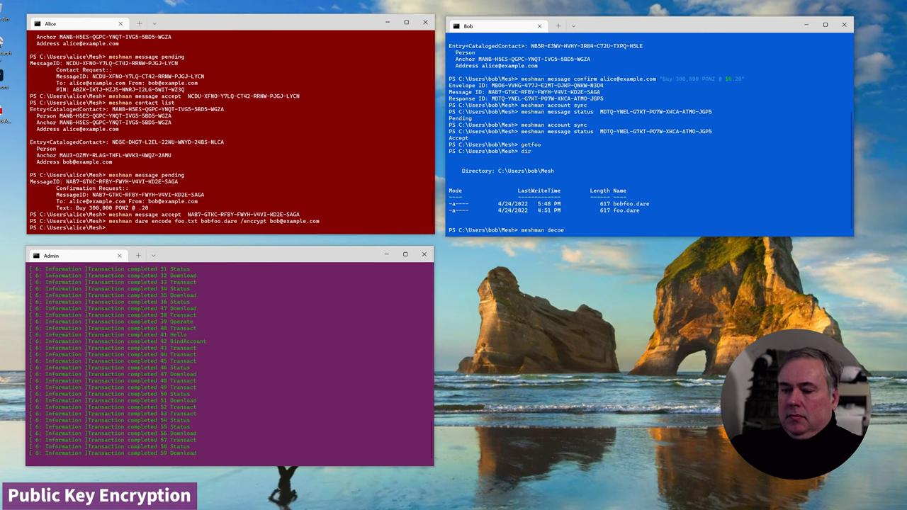
text(de)
key(ctrl+v)
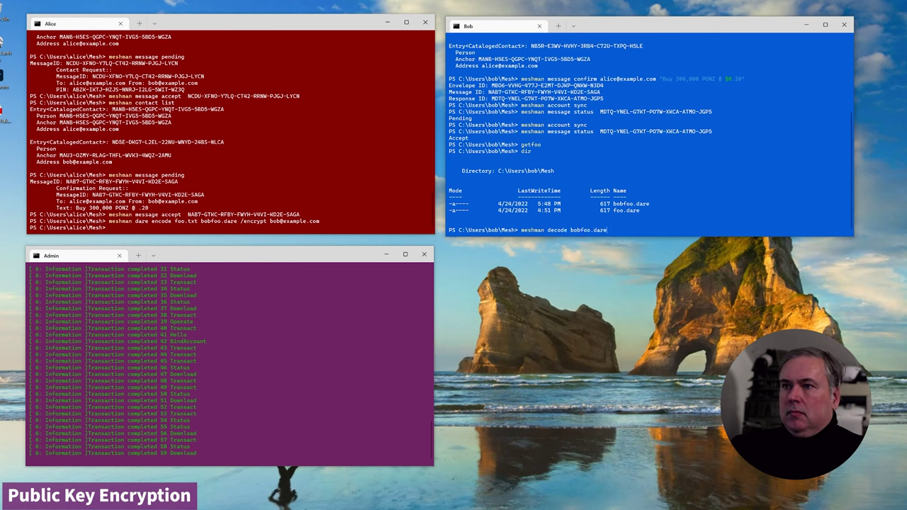
key(Return)
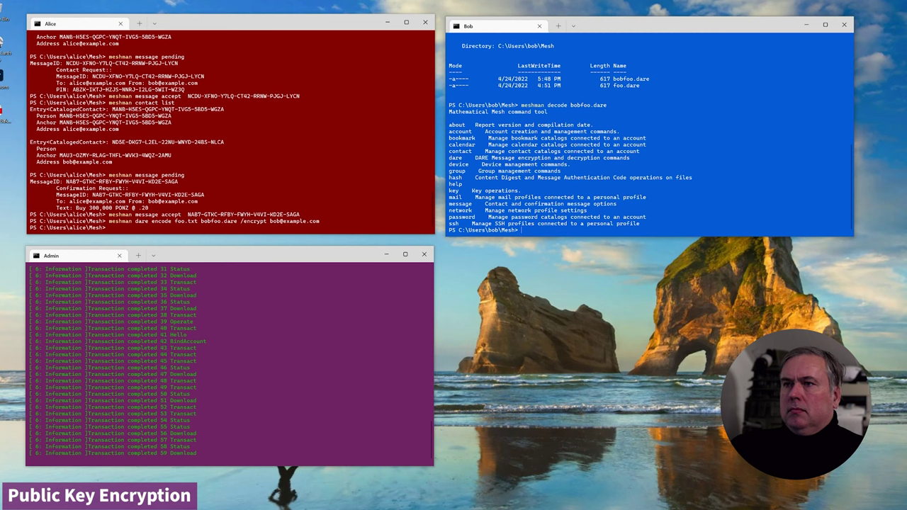
Decode bobfoo.dare in the blue terminal with meshman dare decode.
key(Up)
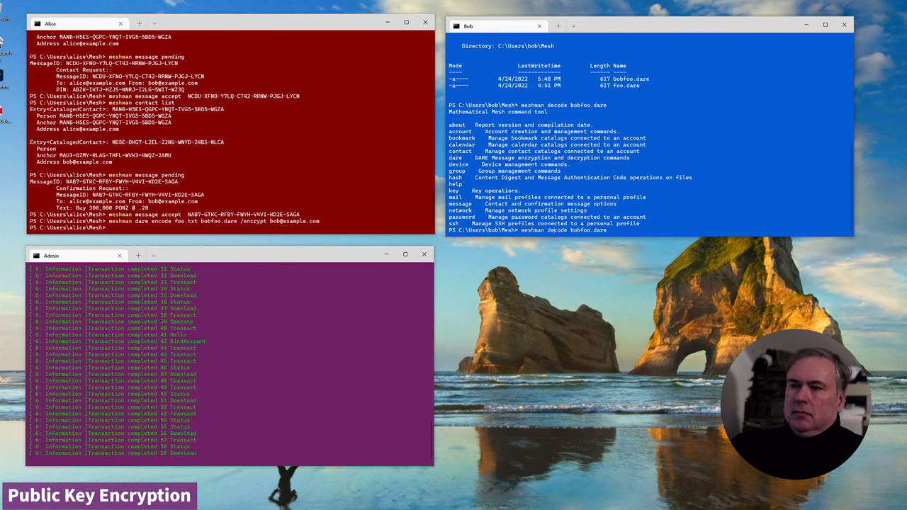
key(ctrl+Left)
key(ctrl+Left)
text(dare)
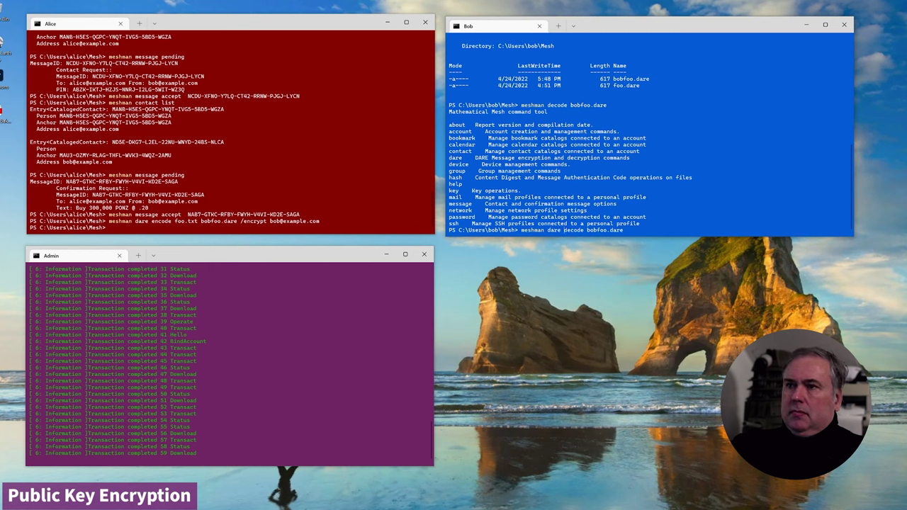
key(Return)
List the blue terminal's directory and display the contents of the decoded file bobfoo.xdare with cat.
text(dir)
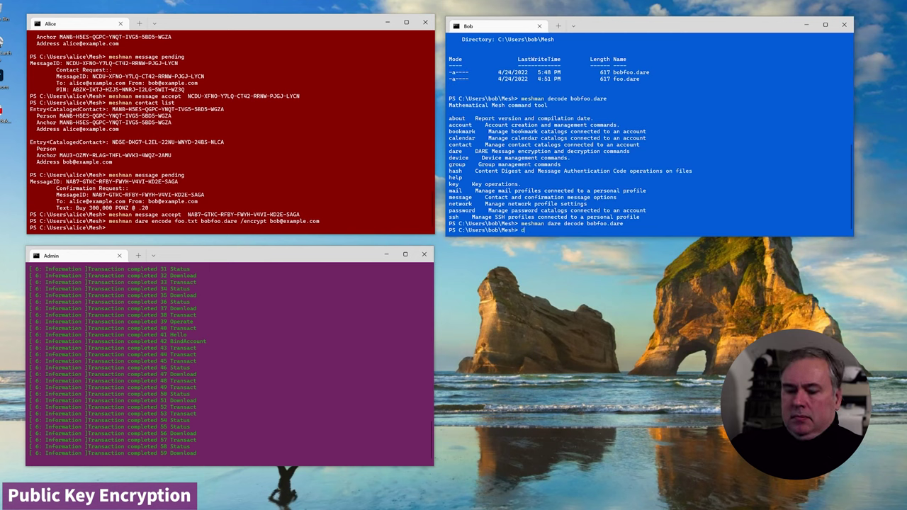
key(Return)
text(c)
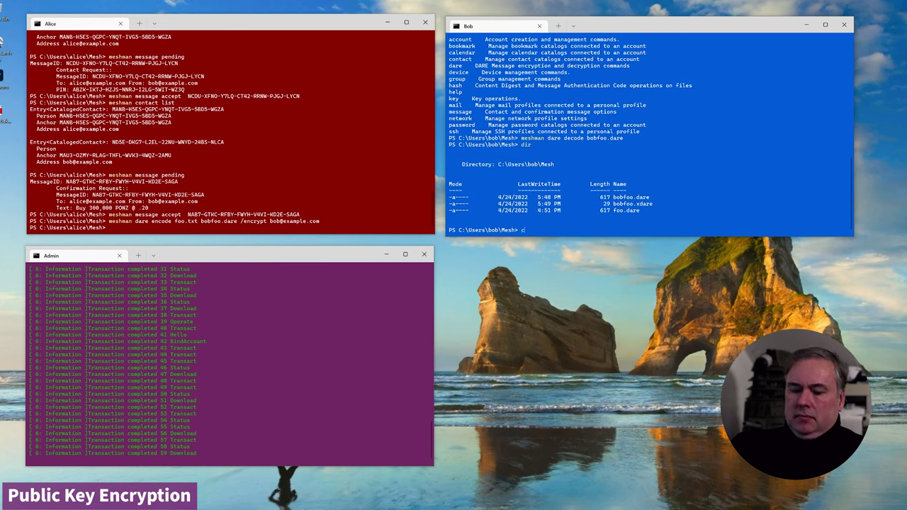
text(at)
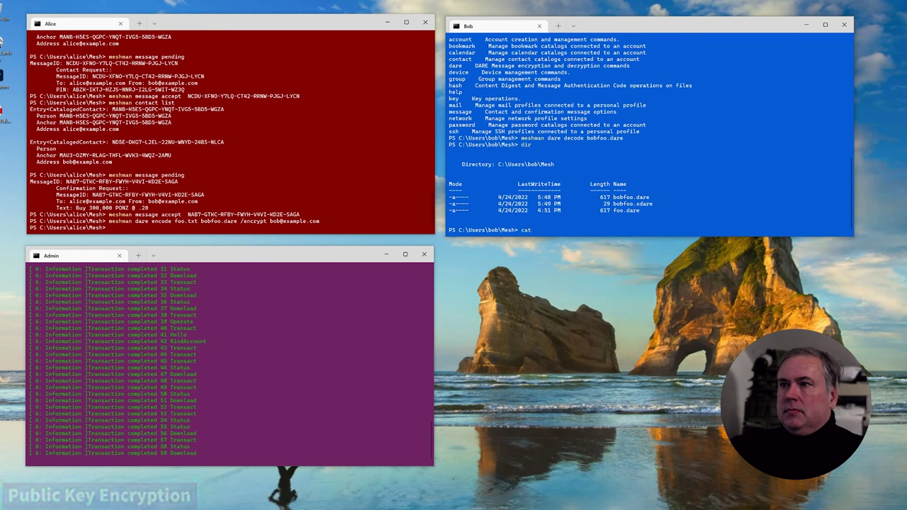
drag(613, 203, 660, 204)
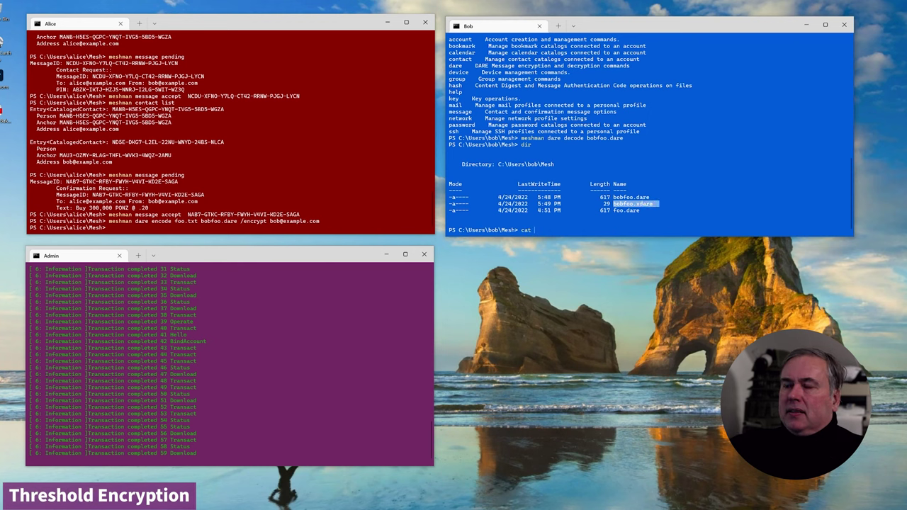
key(ctrl+c)
key(ctrl+v)
key(Return)
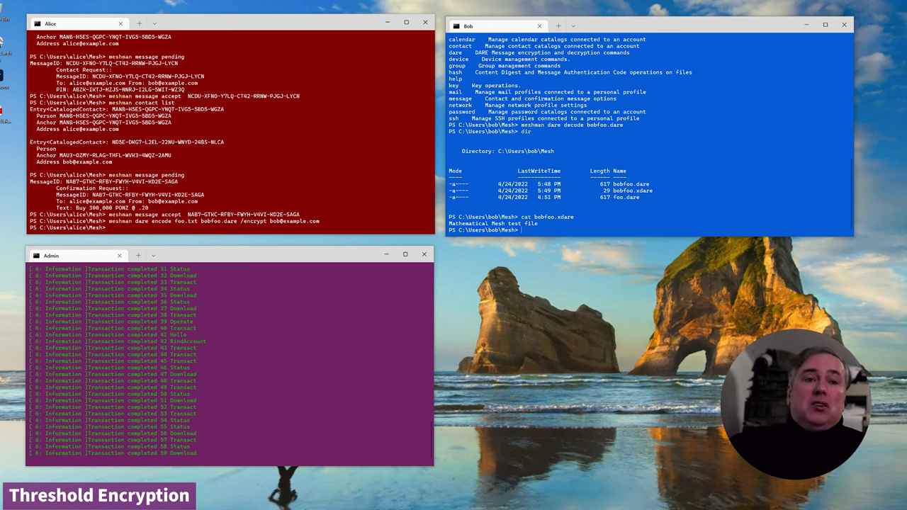
Create the groupw encryption group in the red terminal with meshman group create and the /web option.
text(meshman group create groupw@example.com /web)
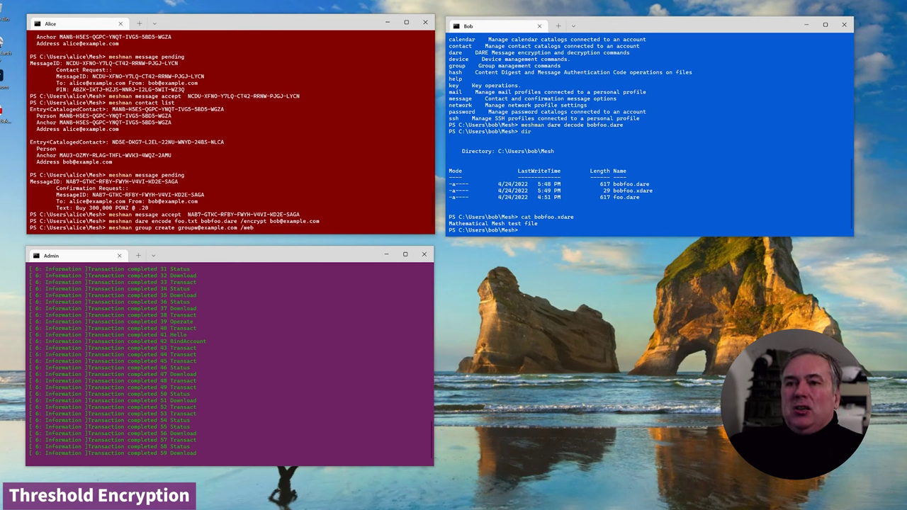
key(ctrl+shift+Left)
key(ctrl+c)
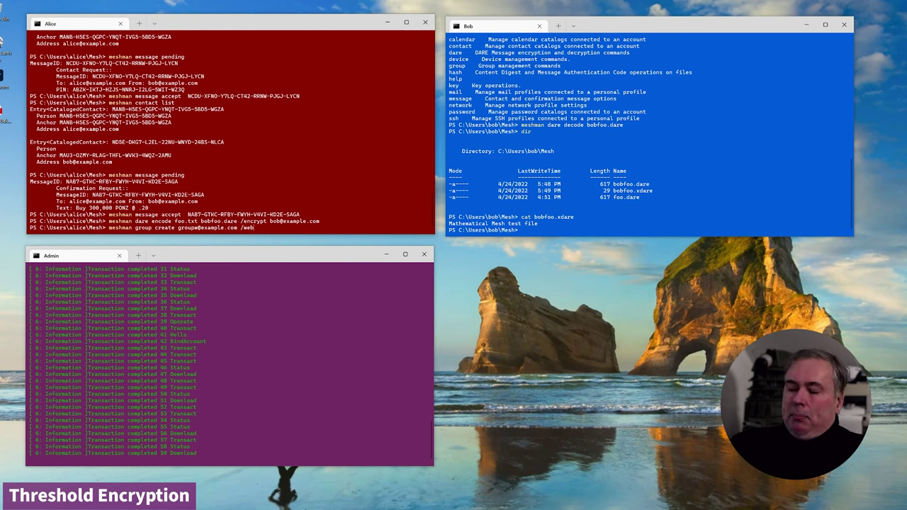
key(Return)
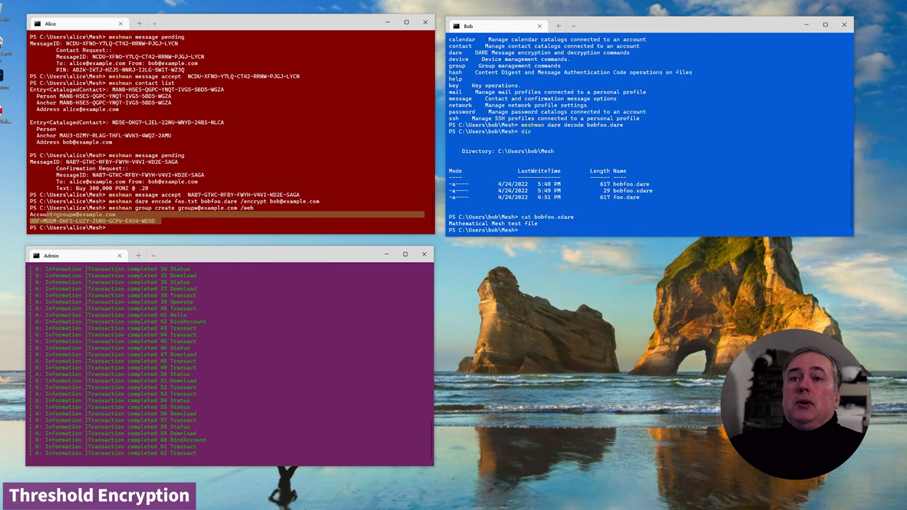
In the red terminal, encode foo.txt as wfoo.dare encrypted to the groupw group, and list the directory.
key(ctrl+v)
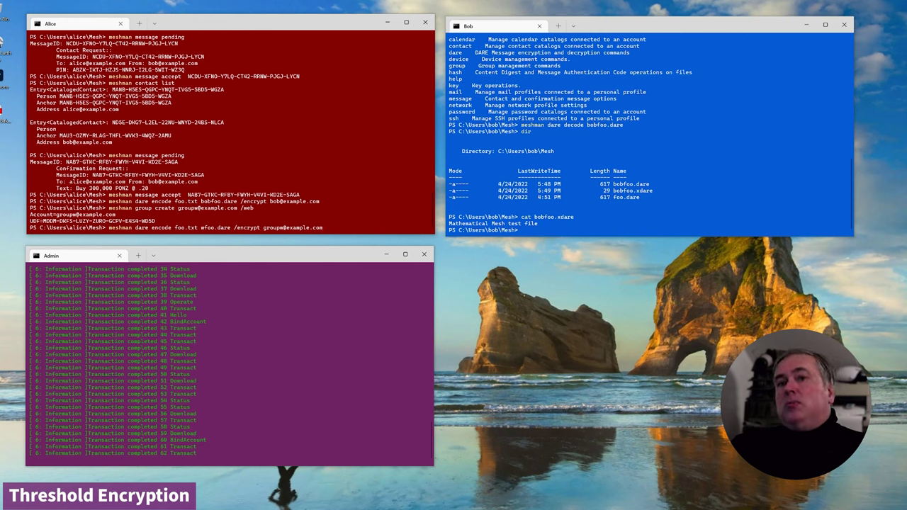
key(Return)
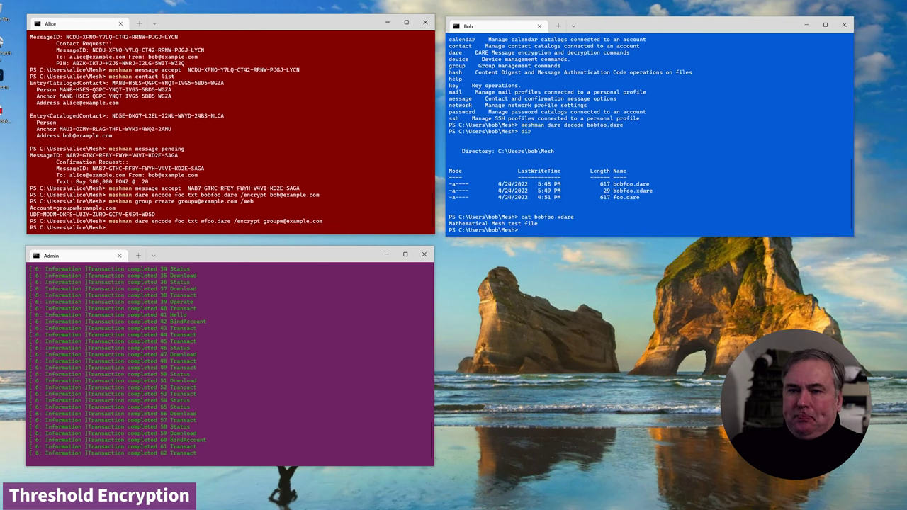
text(dir)
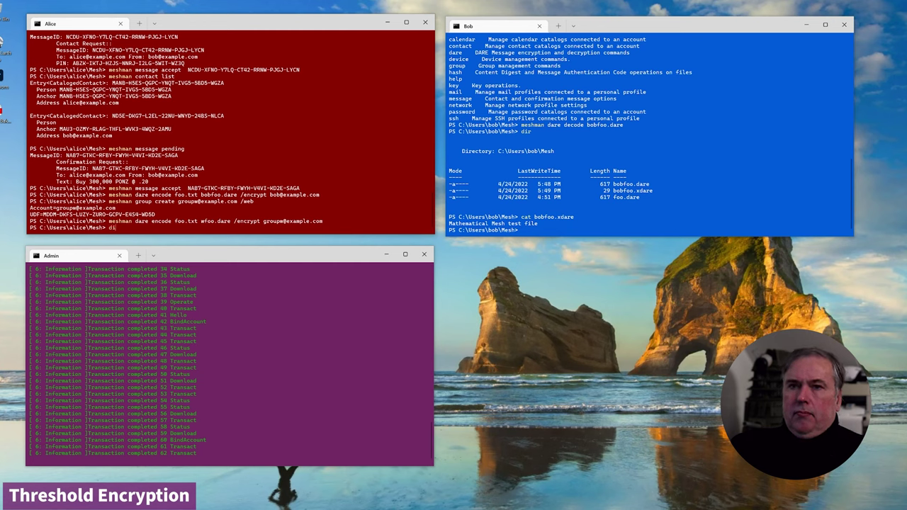
key(Return)
key(Up)
key(Up)
key(Up)
key(Up)
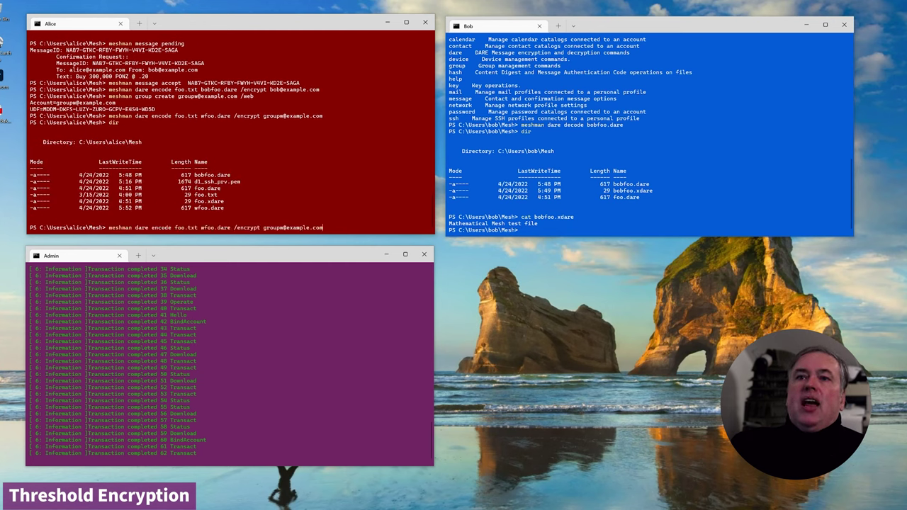
key(Up)
key(Up)
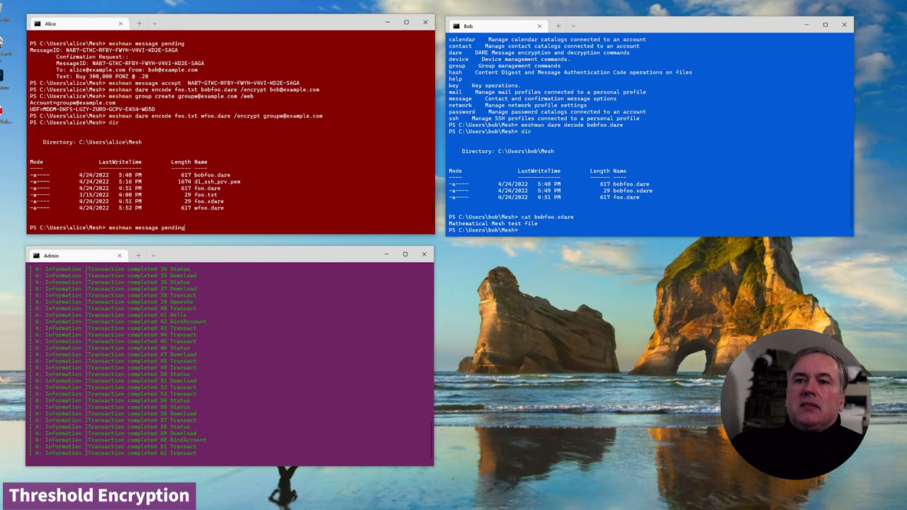
key(BackSpace)
key(BackSpace)
key(BackSpace)
key(BackSpace)
key(BackSpace)
key(BackSpace)
key(BackSpace)
key(BackSpace)
key(BackSpace)
key(BackSpace)
key(BackSpace)
key(BackSpace)
key(BackSpace)
key(BackSpace)
key(BackSpace)
key(BackSpace)
key(BackSpace)
key(BackSpace)
key(BackSpace)
key(BackSpace)
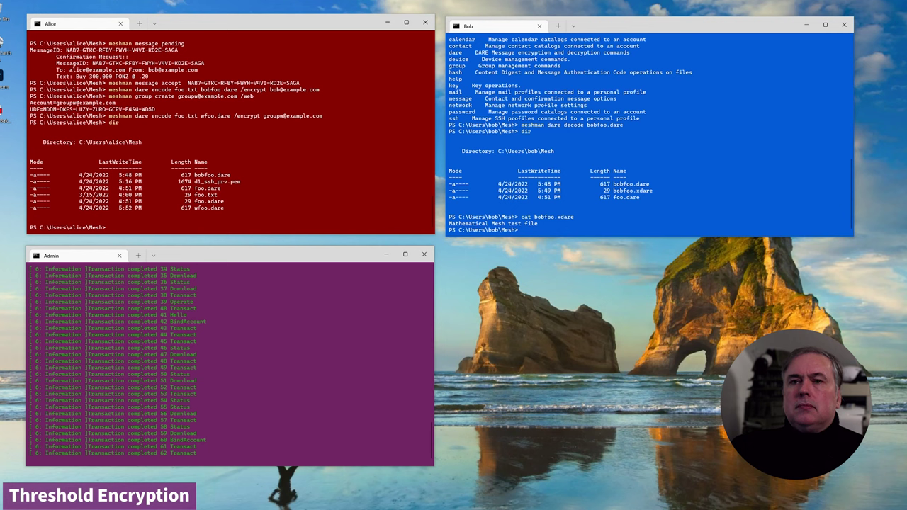
Try to decode wfoo.dare in the red terminal with meshman dare decode.
text(meshman dare decode wfoo.dare)
key(Return)
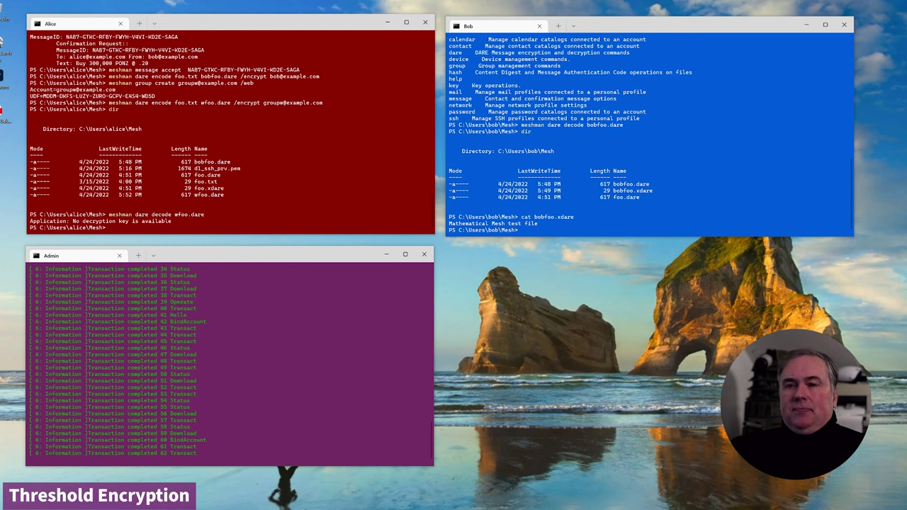
Add the red terminal's account to the groupw group with meshman group add.
key(ctrl+v)
key(Return)
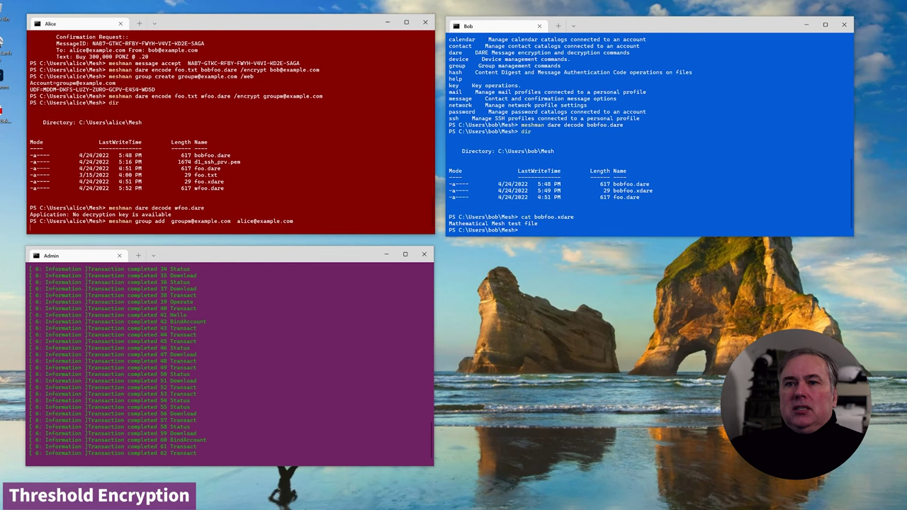
Retry decoding wfoo.dare in the red terminal with the same meshman dare decode command.
key(Up)
key(Up)
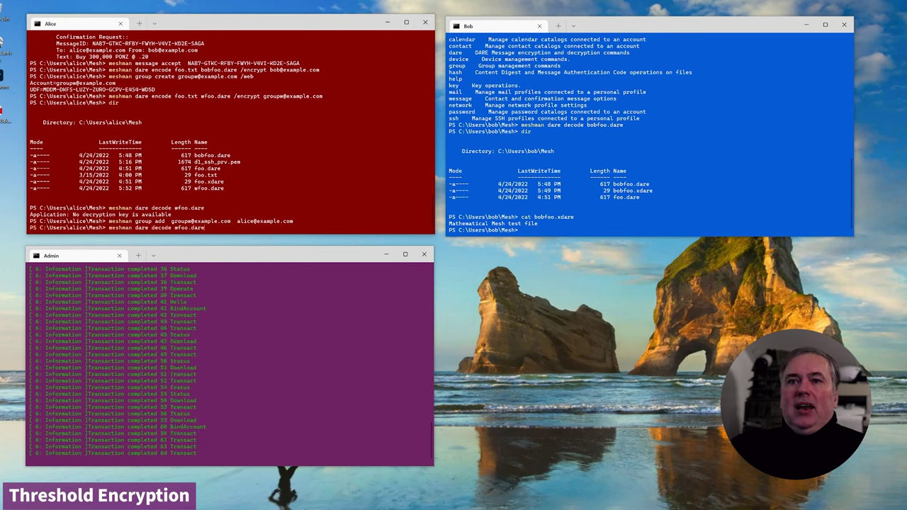
key(Return)
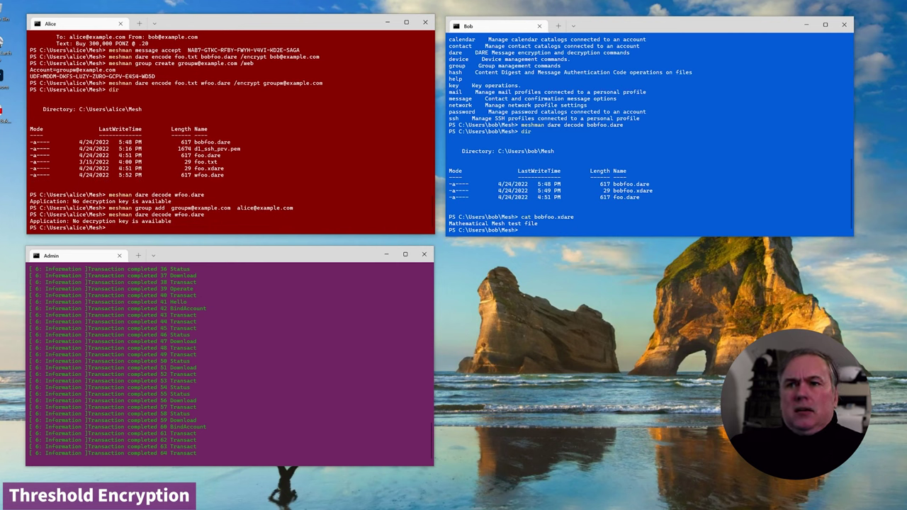
Synchronize the red terminal's account with meshman account sync, and decode wfoo.dare there with meshman dare decode.
text(meshman account)
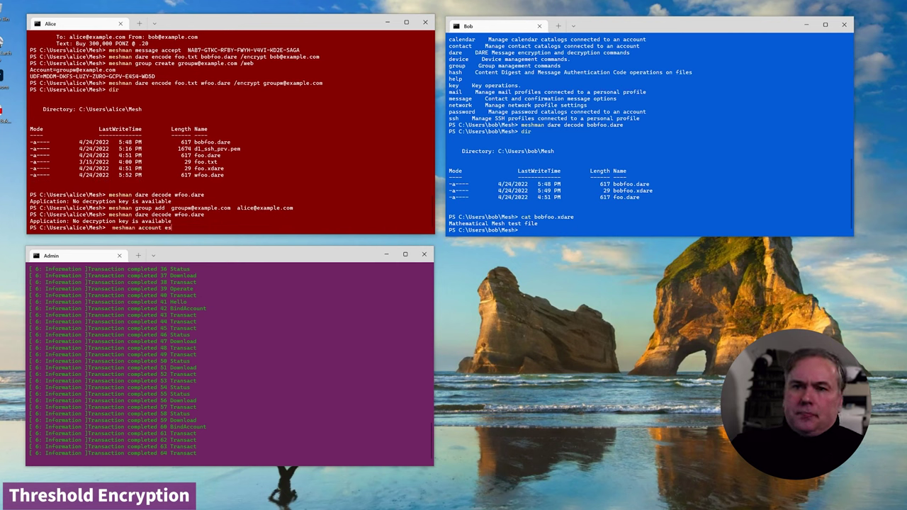
text( sync)
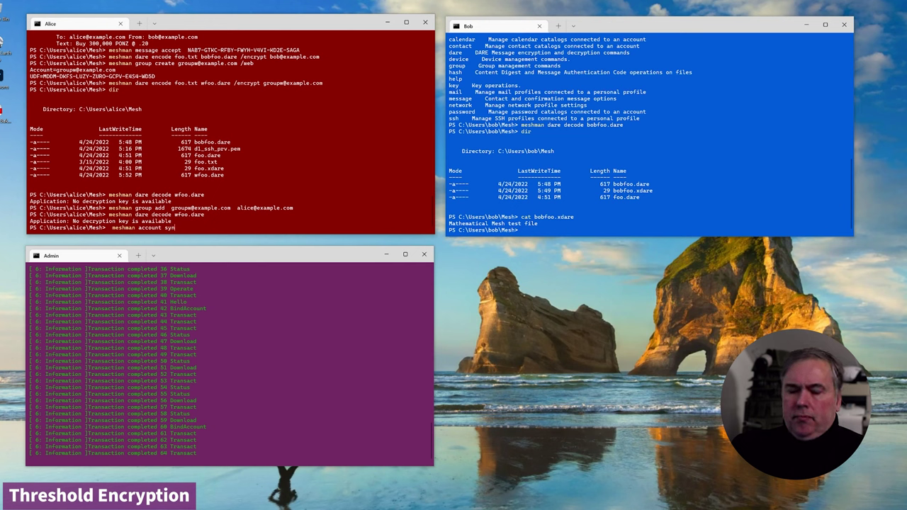
key(Return)
key(Up)
key(Up)
key(Return)
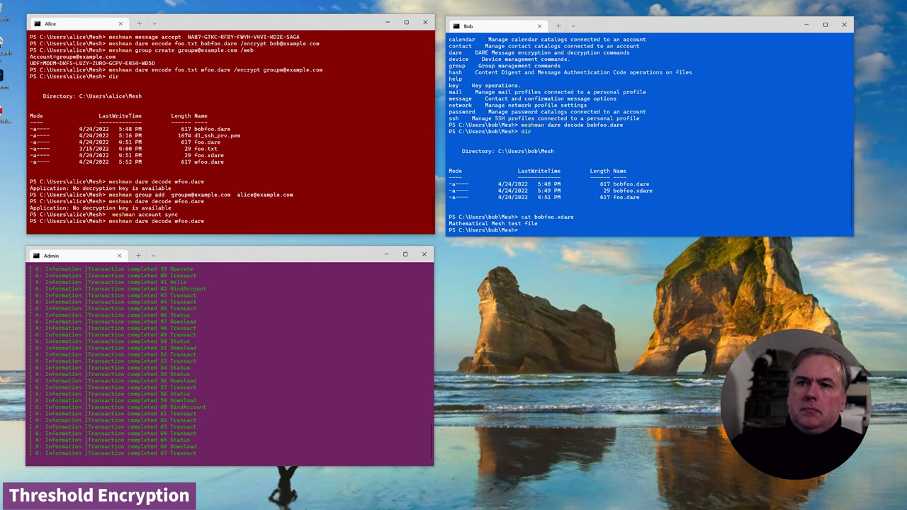
List the directory in the red terminal and display the contents of wfoo.xdare with cat.
text(dir)
key(Return)
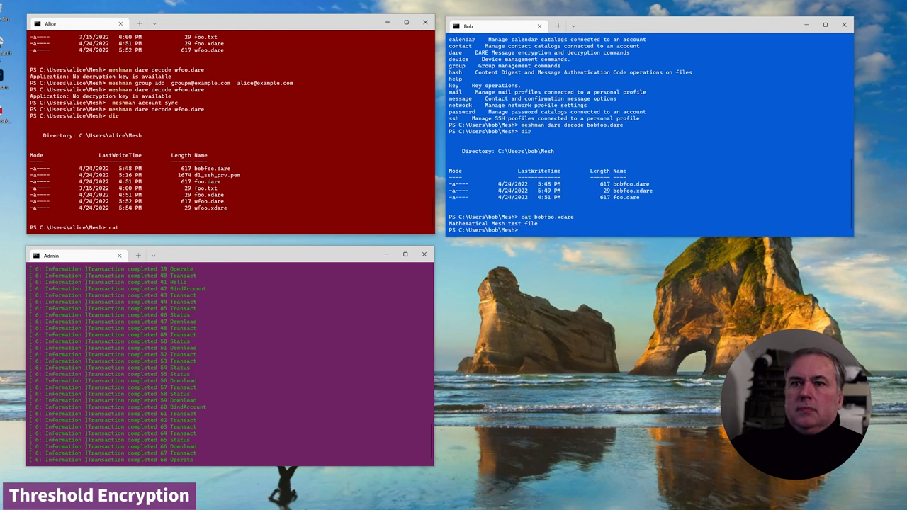
drag(194, 208, 238, 208)
key(ctrl+c)
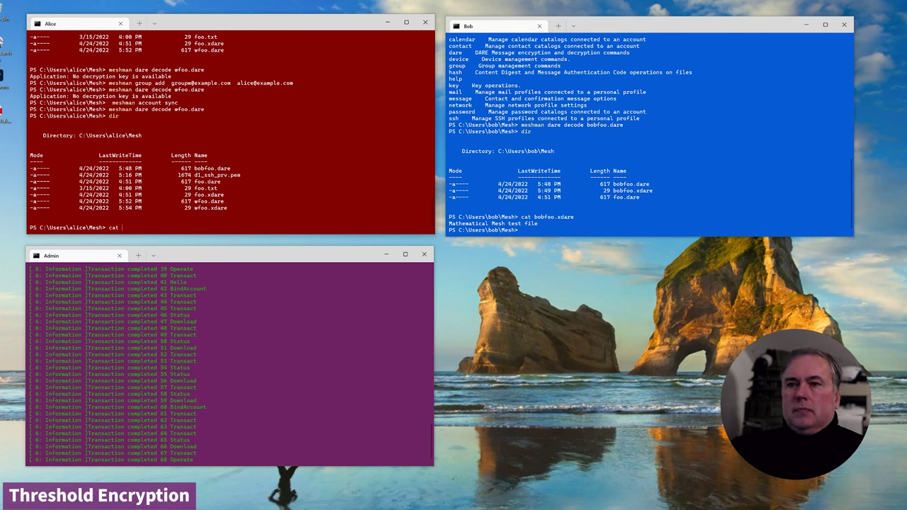
text(cat)
key(ctrl+v)
key(Return)
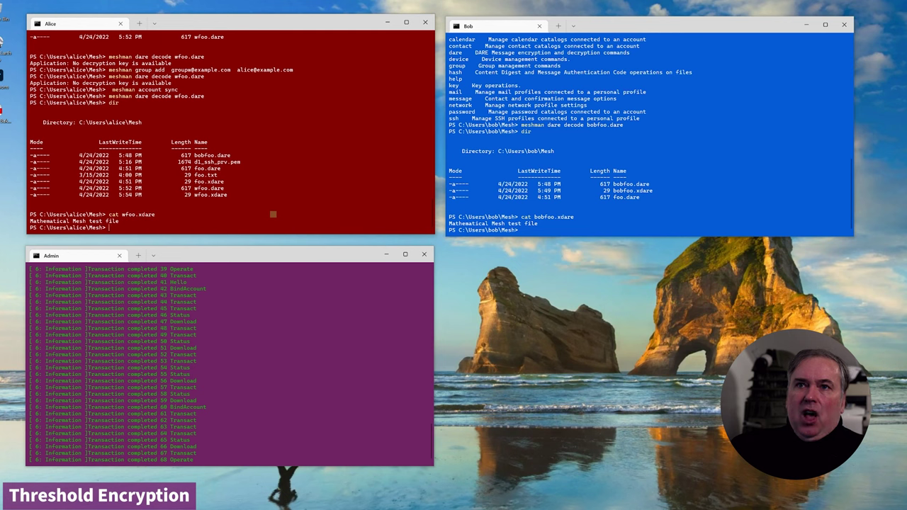
Run meshman dare decode on wfoo.dare once more in the red terminal.
key(Up)
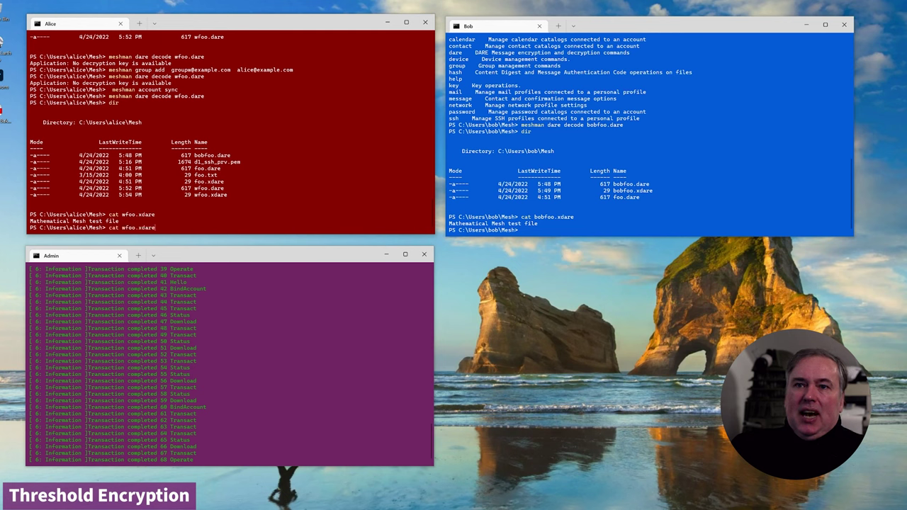
key(Up)
key(Up)
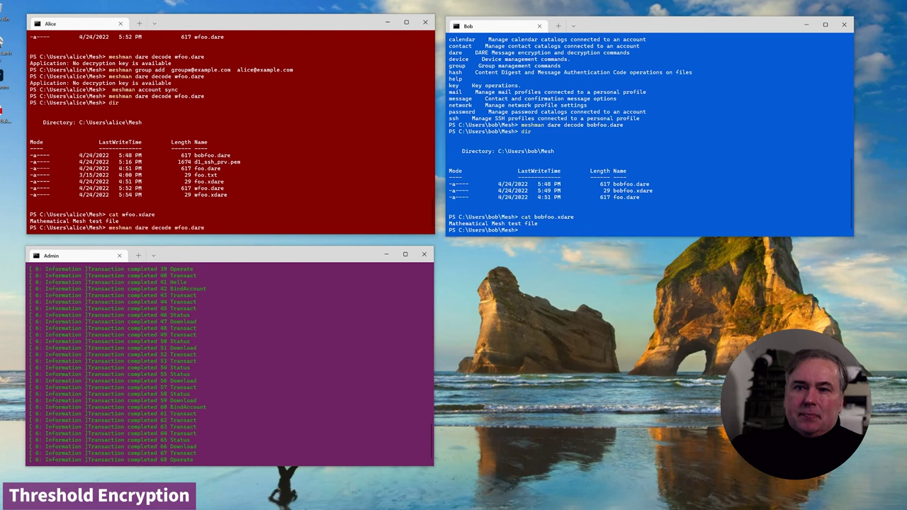
key(Return)
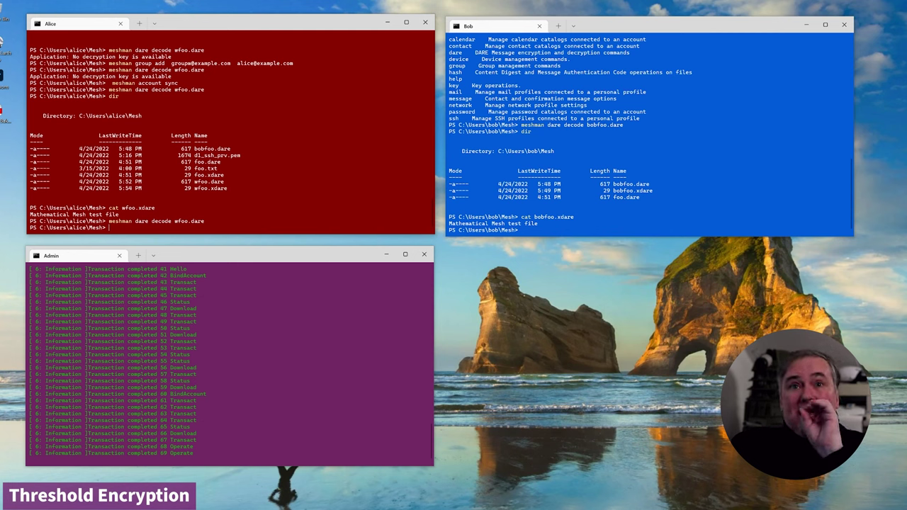
In the red terminal, add the blue terminal's account to the groupw group with meshman group add.
key(Up)
key(Up)
key(Up)
key(Up)
key(Up)
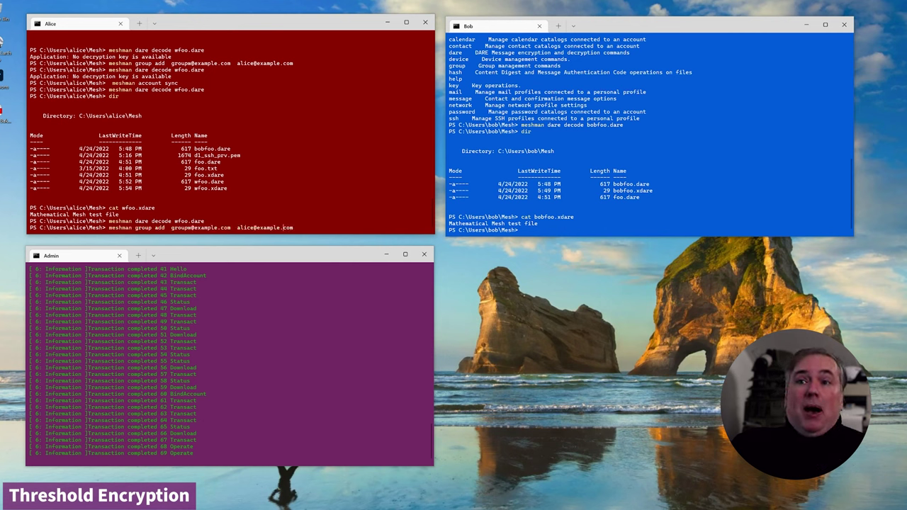
key(Left)
key(Left)
key(Left)
key(Left)
key(Left)
key(Left)
key(Left)
key(Left)
key(Left)
key(Left)
key(Left)
key(Left)
key(BackSpace)
key(BackSpace)
key(BackSpace)
key(BackSpace)
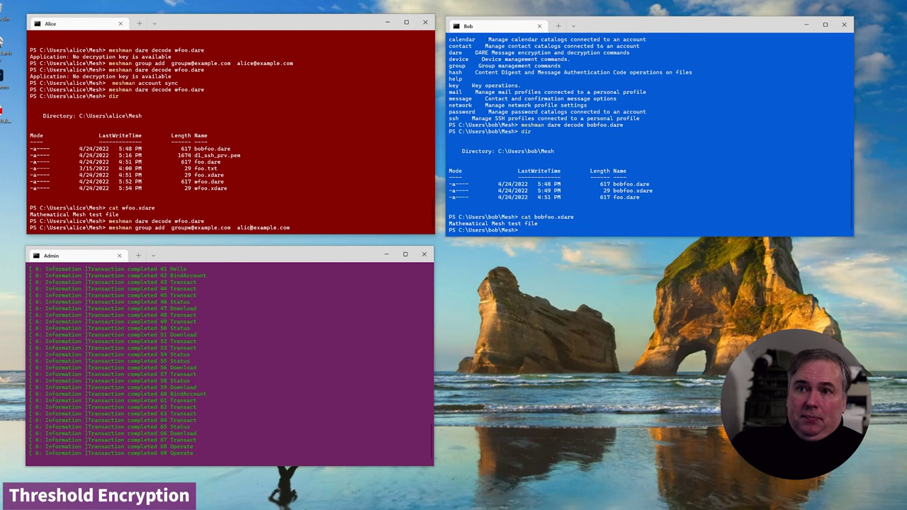
key(BackSpace)
text(bob)
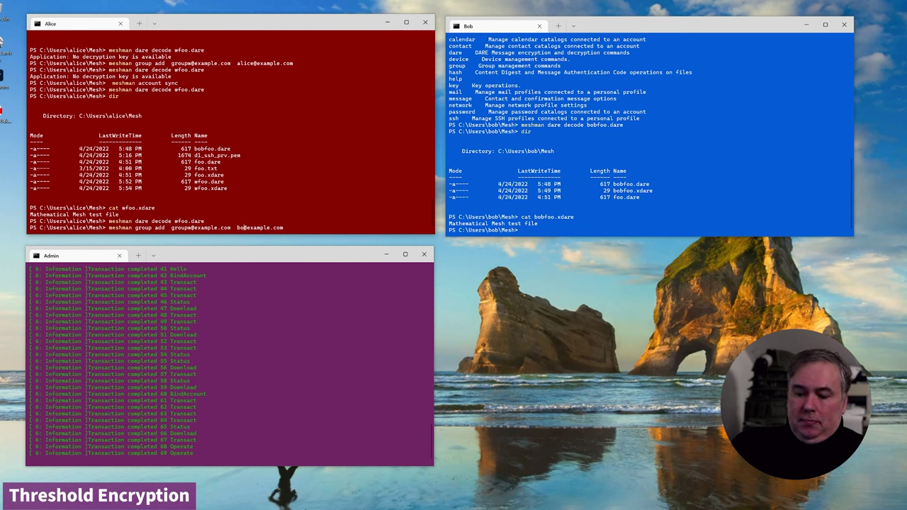
key(Return)
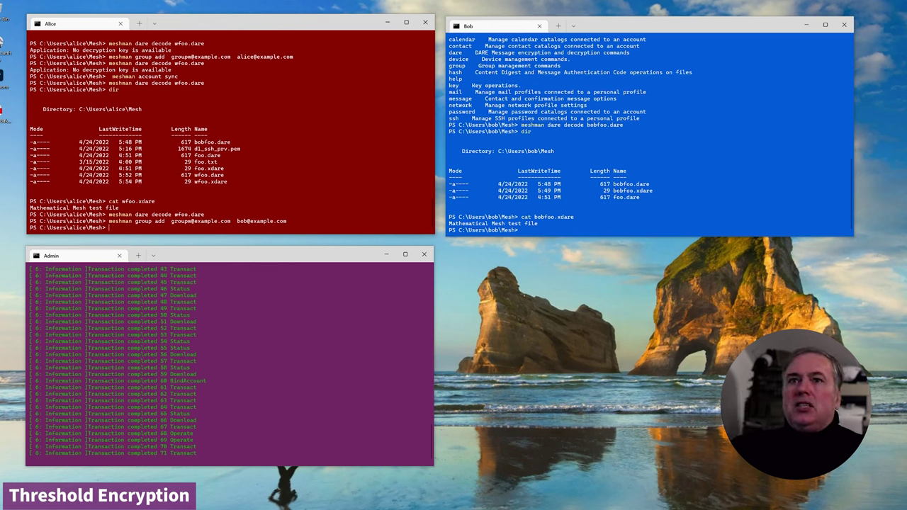
In the blue terminal, synchronize the account with meshman account sync and run getfoo.
drag(112, 76, 190, 77)
key(ctrl+c)
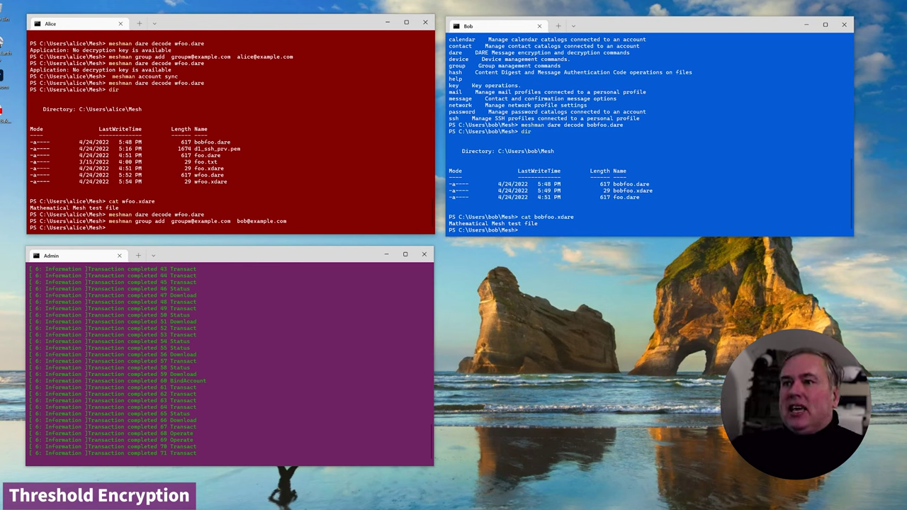
key(ctrl+v)
key(Return)
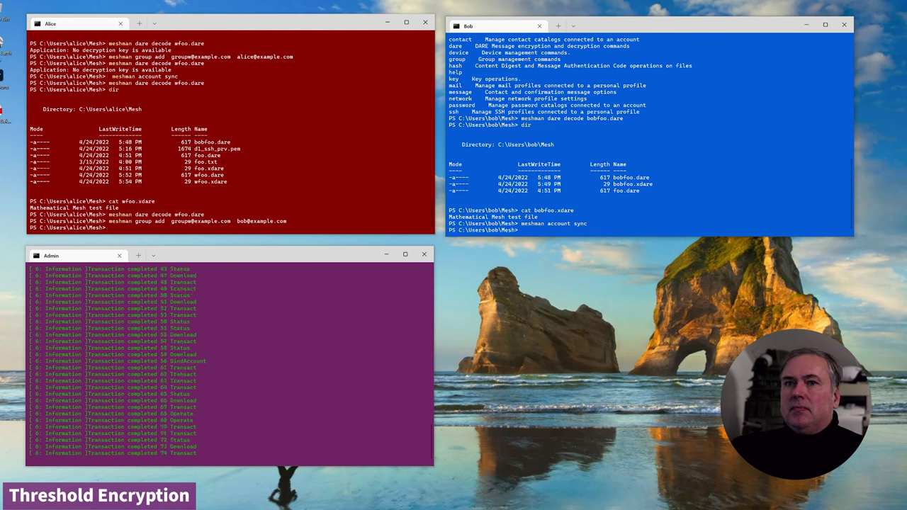
text(getfoo)
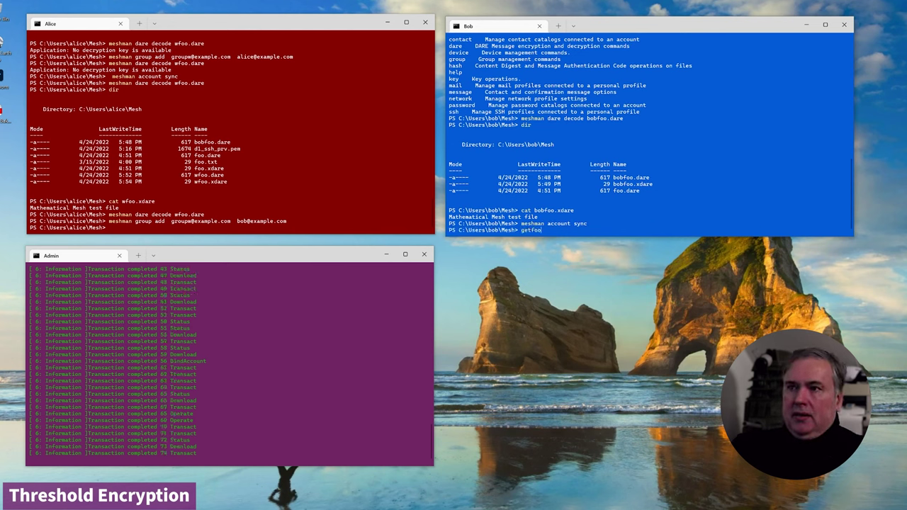
key(Return)
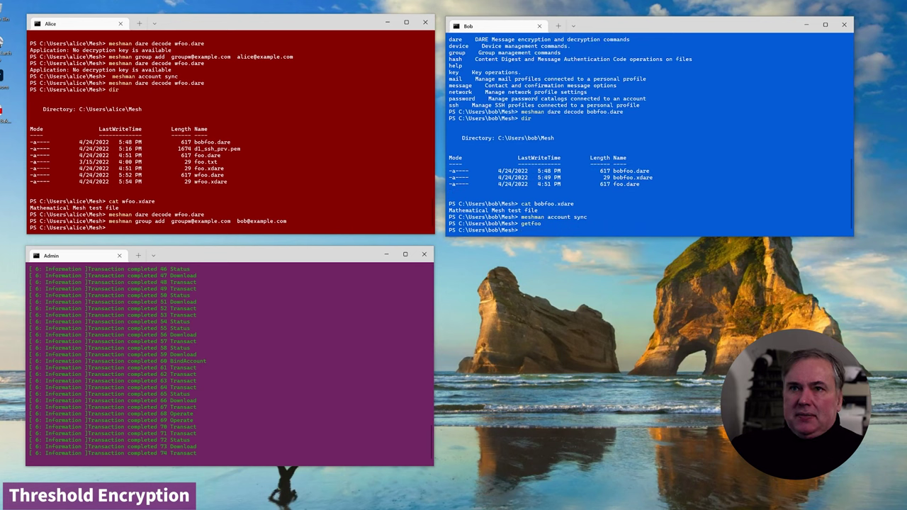
Decode wfoo.dare in the blue terminal, reusing the meshman dare decode command from the red terminal.
drag(108, 83, 213, 83)
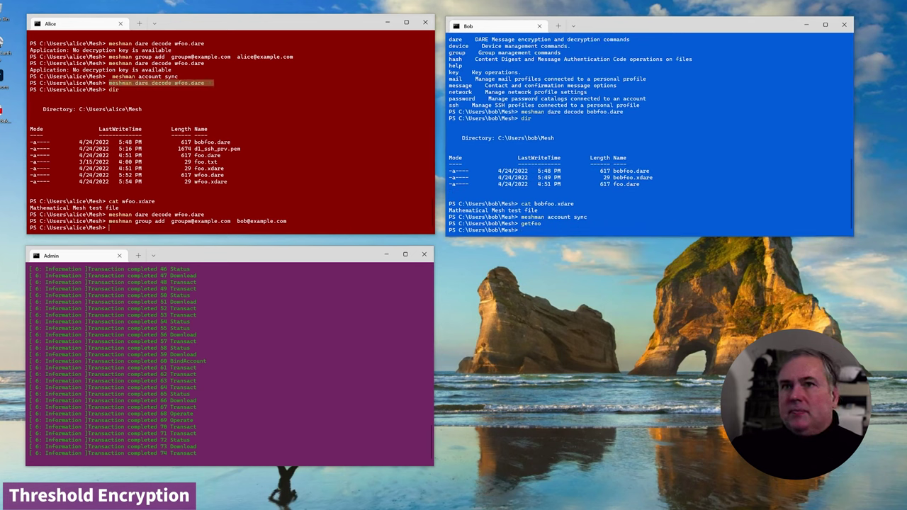
key(ctrl+c)
click(521, 230)
key(ctrl+v)
key(Return)
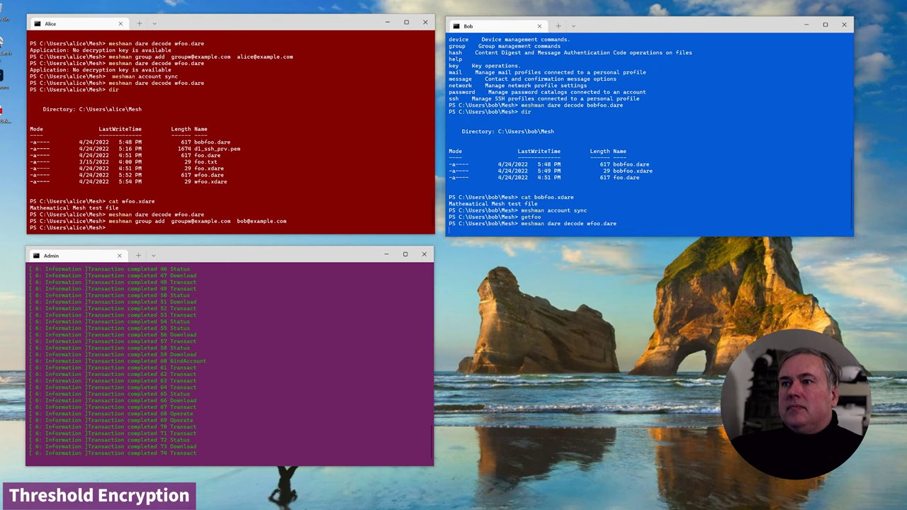
List the directory in the blue terminal and display the contents of wfoo.xdare with cat.
text(di)
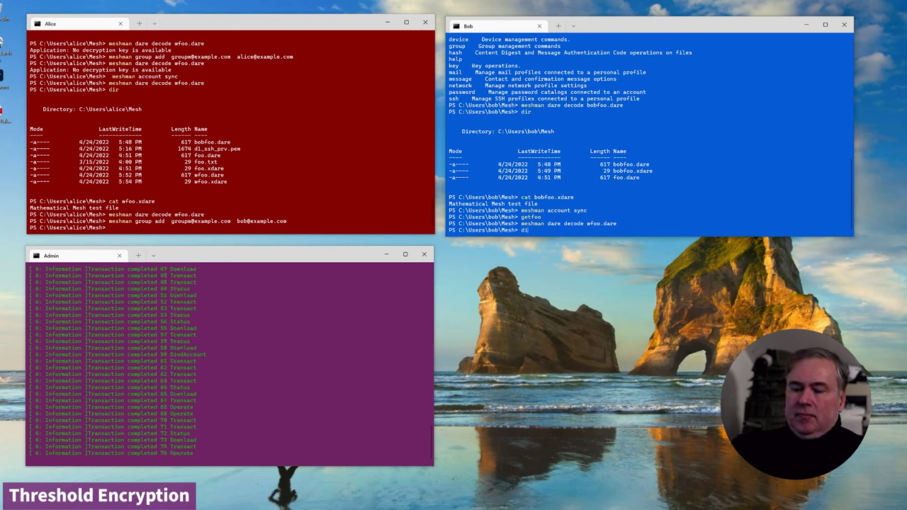
text(r)
key(Return)
text(cat)
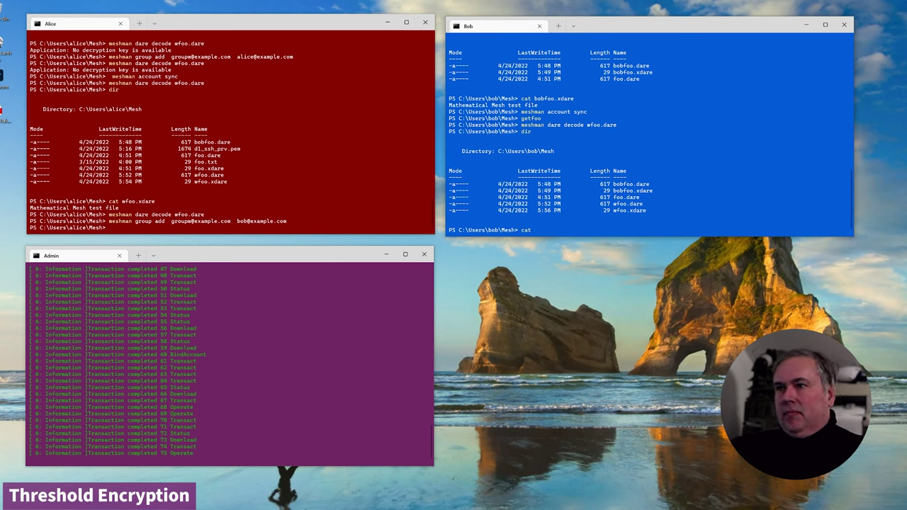
drag(613, 210, 666, 210)
key(ctrl+c)
key(ctrl+v)
key(Return)
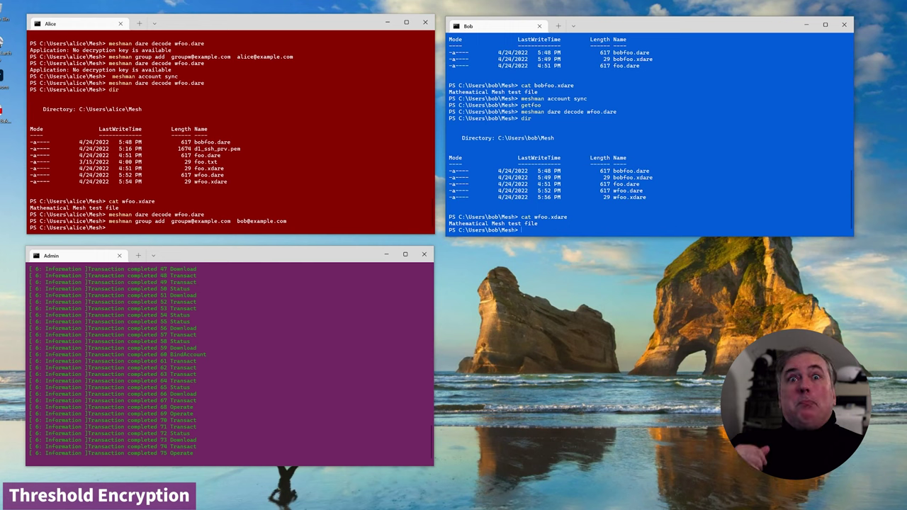
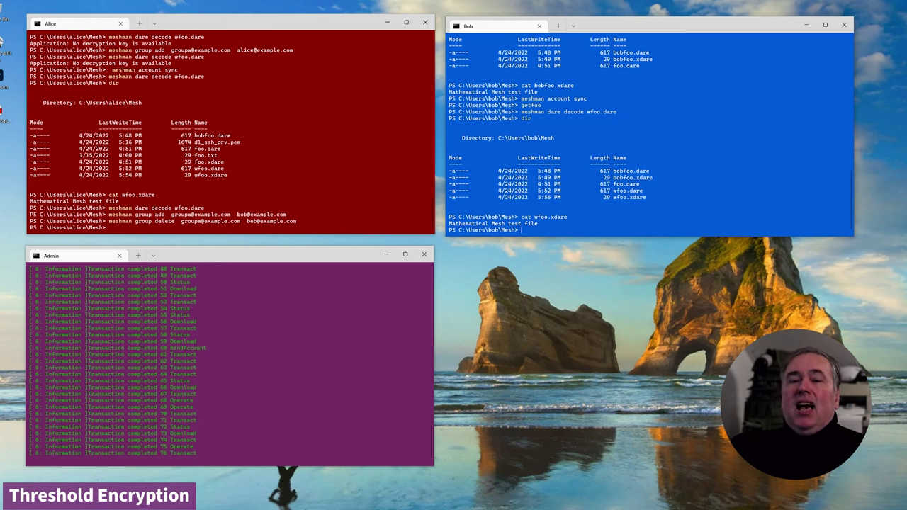
Try to decode wfoo.dare again in the blue terminal with meshman dare decode.
key(Up)
key(Up)
key(Up)
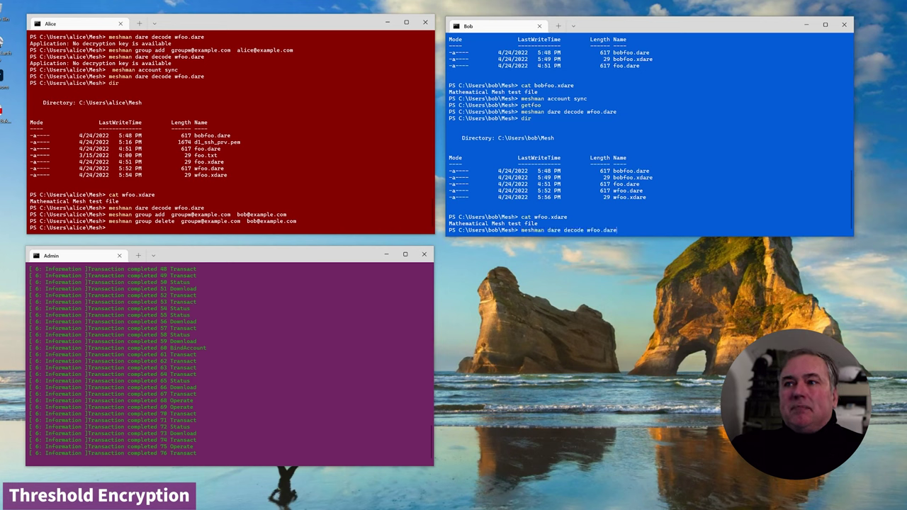
key(Return)
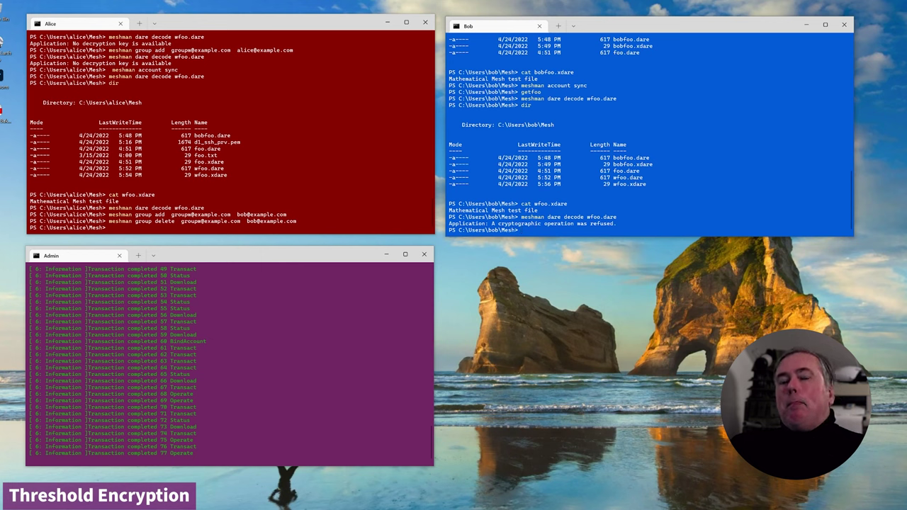
In the red terminal, add the blue terminal's account back to the groupw group with meshman group add.
click(109, 227)
key(Up)
key(Up)
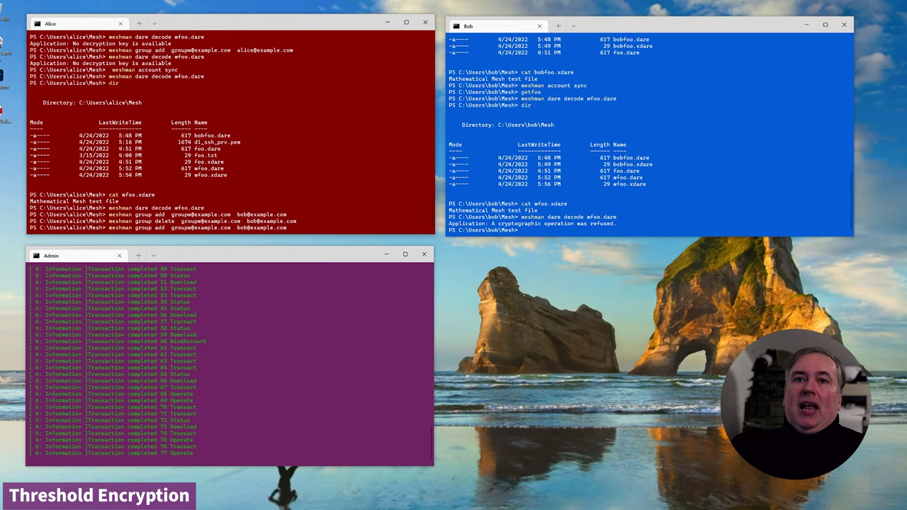
key(Return)
In the blue terminal, rerun meshman account sync and decode wfoo.dare with meshman dare decode.
click(522, 229)
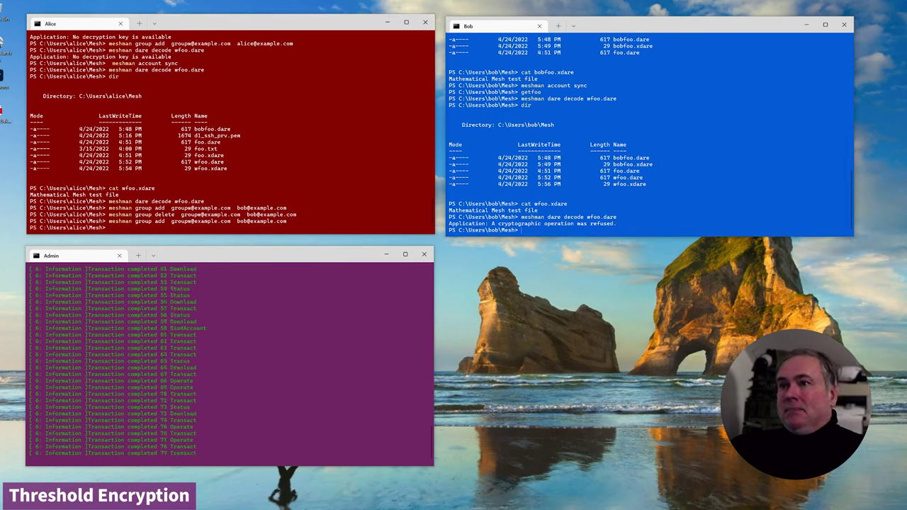
key(Up)
key(Up)
key(Up)
key(Up)
key(Up)
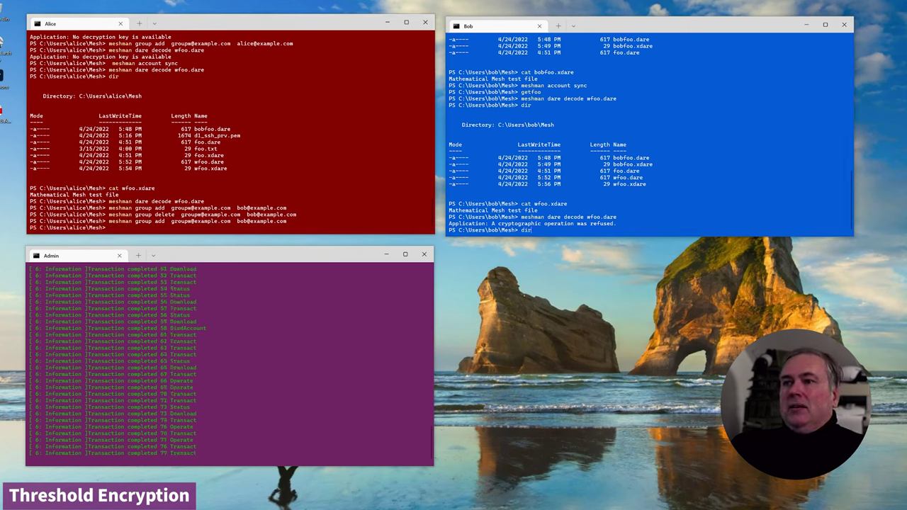
key(Return)
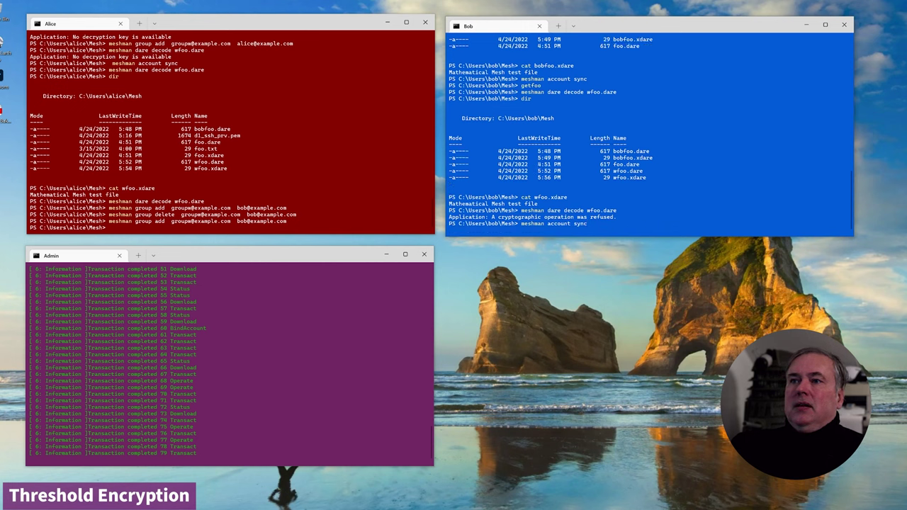
key(Up)
key(Up)
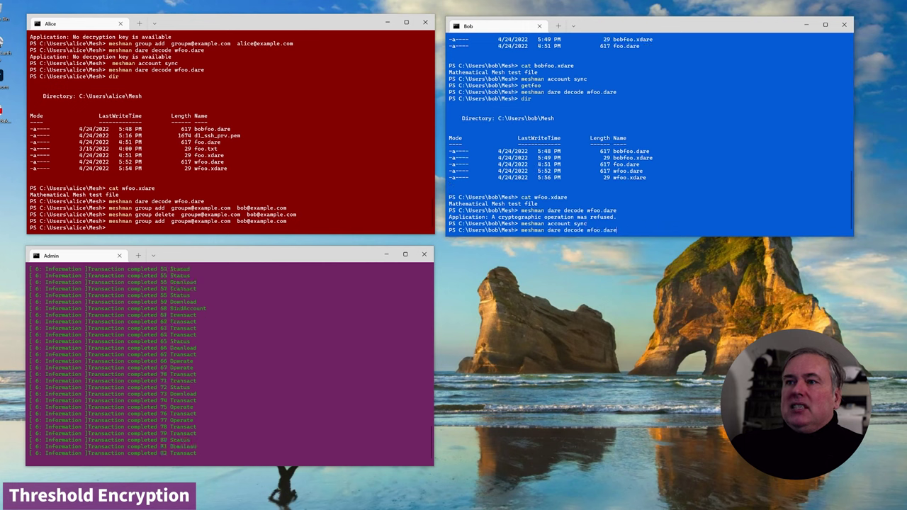
key(Return)
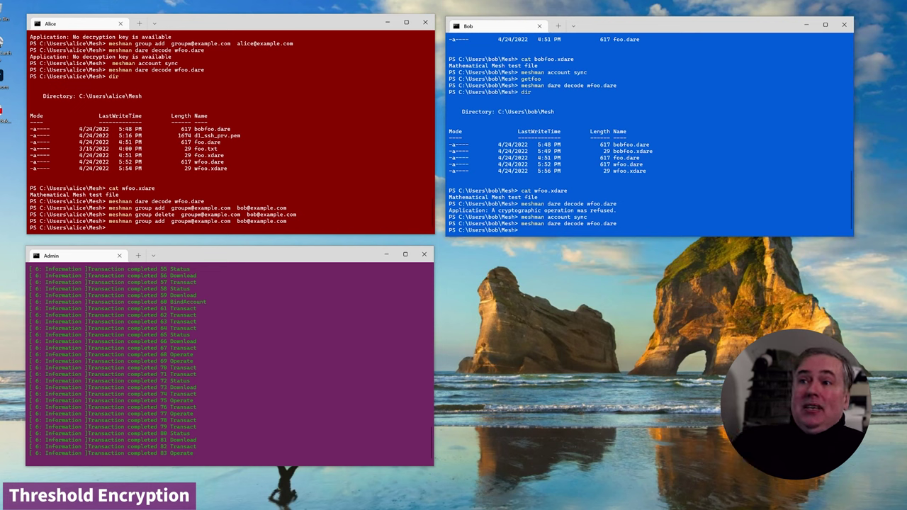
List the blue terminal's directory again and display the newly decoded wfoo.xdare with cat.
text(dir)
key(Return)
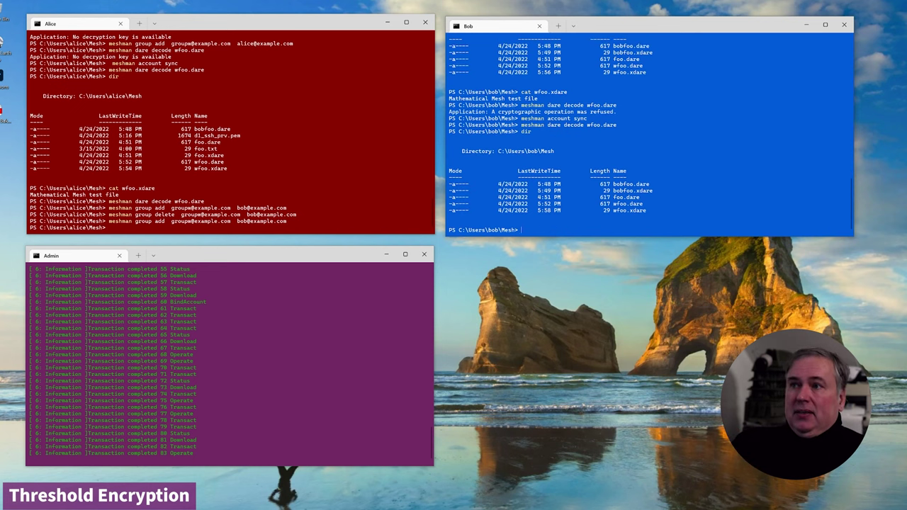
key(Up)
key(Up)
key(Up)
key(Up)
key(BackSpace)
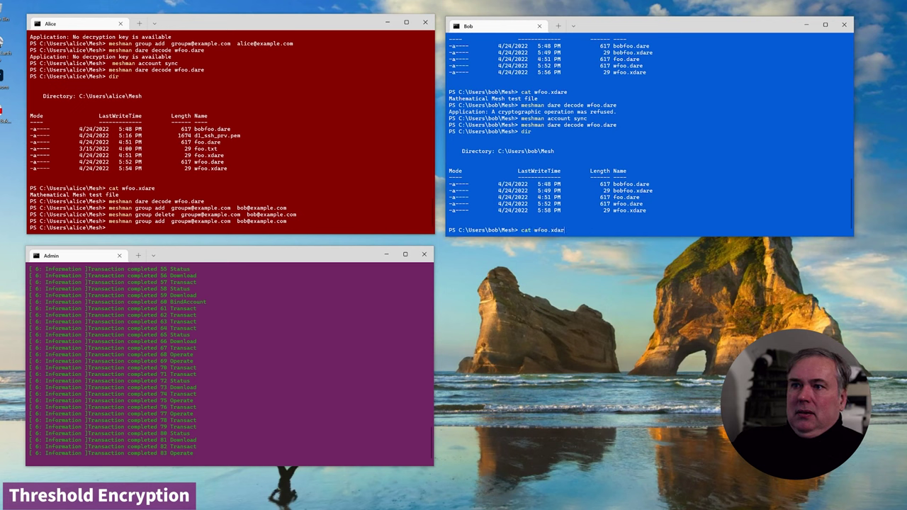
text(e)
key(Return)
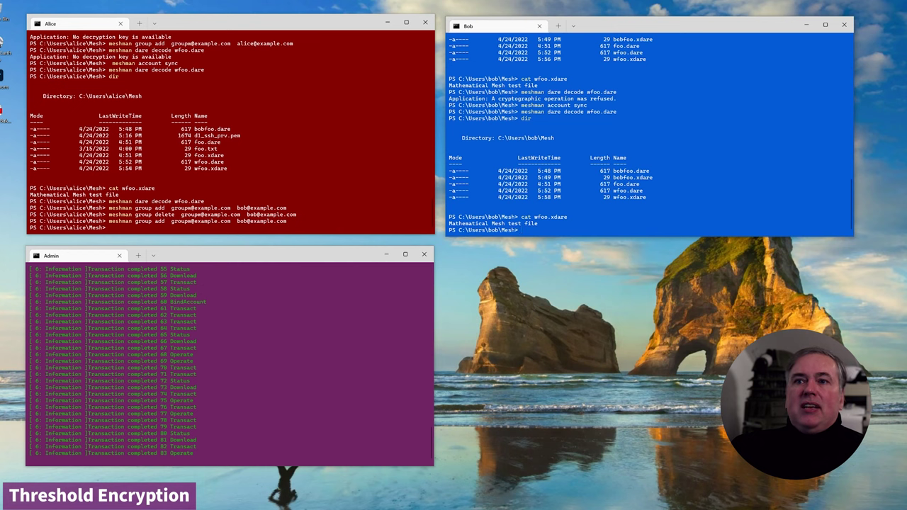
In the red terminal, run meshman group delete for the blue terminal's account in the groupw group.
click(109, 227)
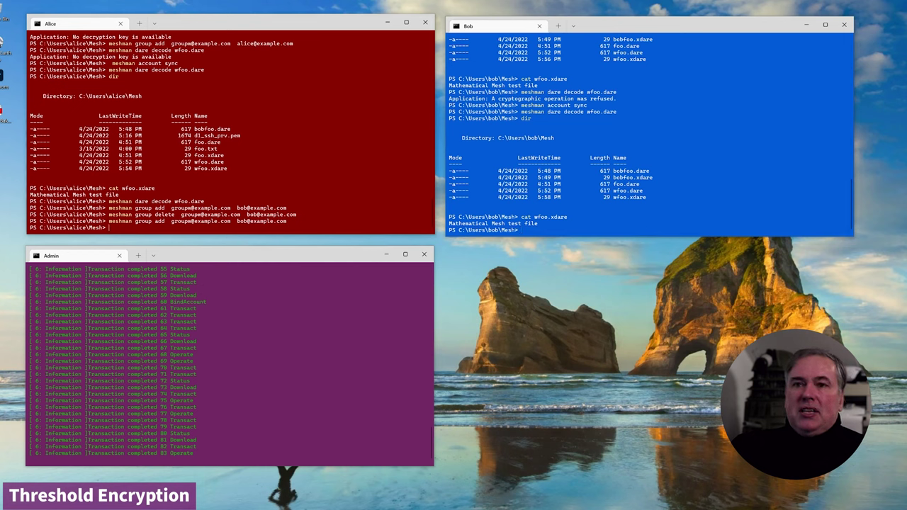
key(Up)
key(Up)
key(Return)
In the blue terminal, retry meshman dare decode on wfoo.dare and display the contents of wfoo.xdare.
click(521, 230)
key(Up)
key(Up)
key(Up)
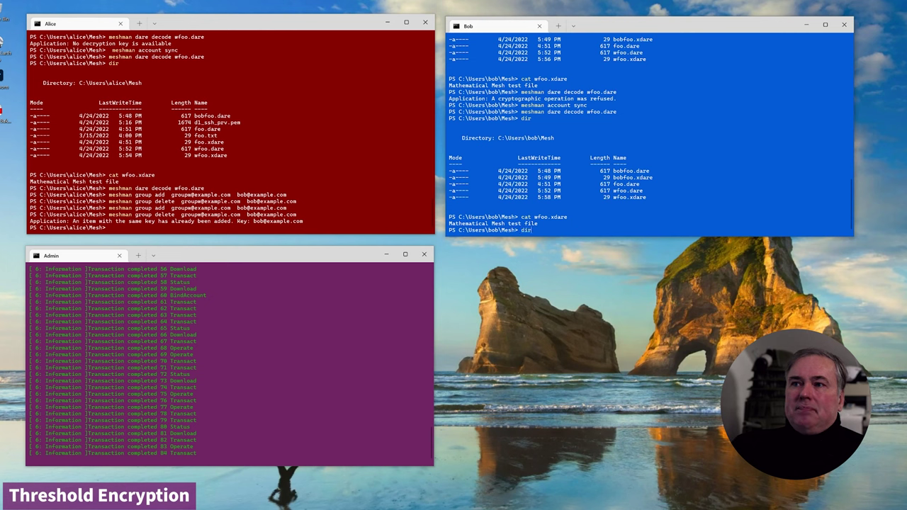
key(Return)
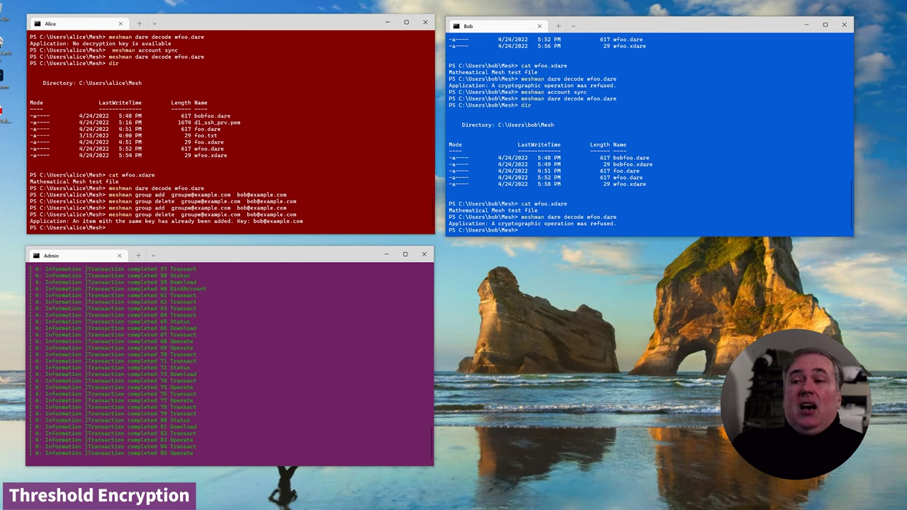
text(cat wfoo.xdare)
key(Return)
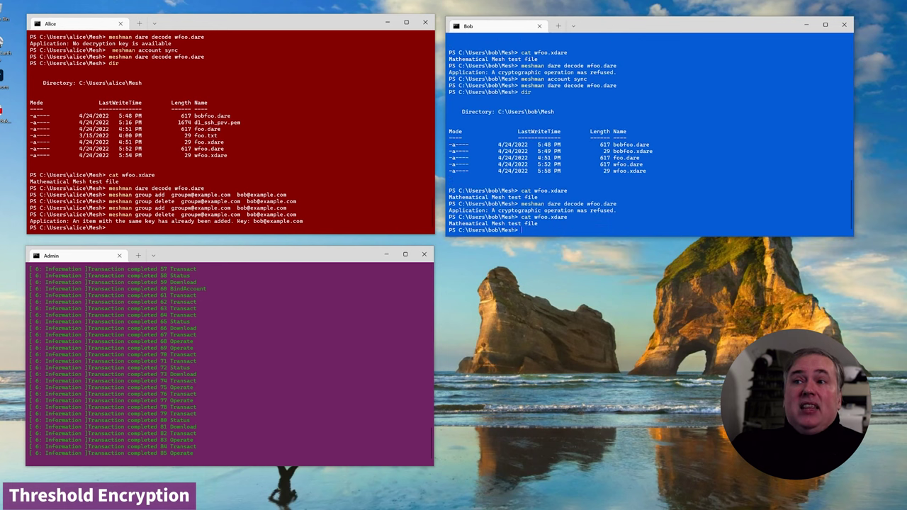